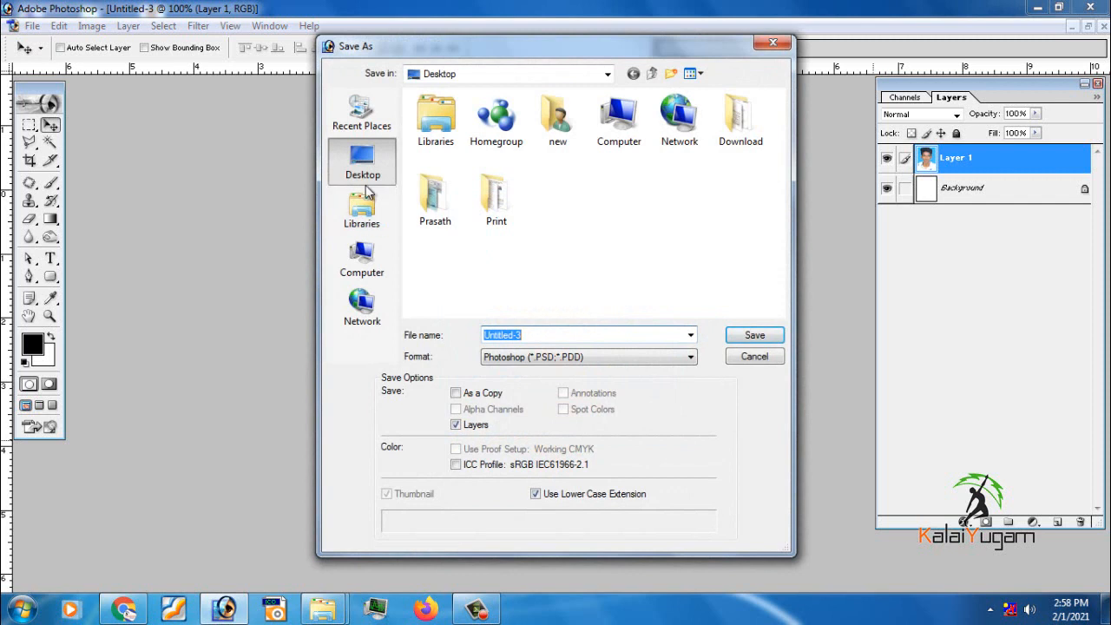
# Save the portrait image to the desktop as a JPEG file named ph_1 with quality 10
pyautogui.write('p')
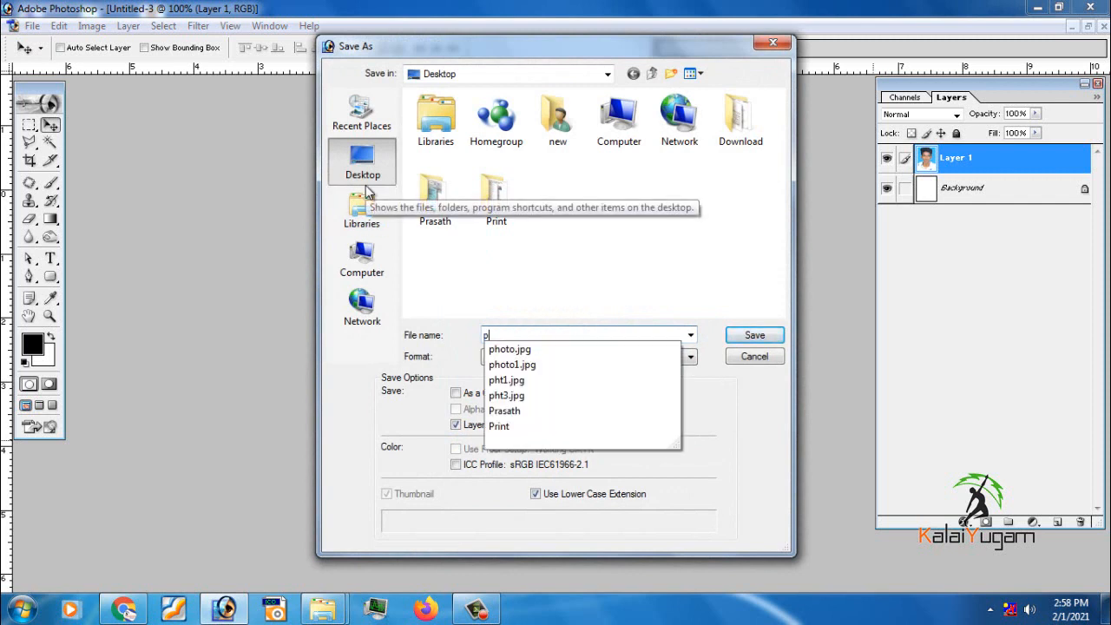
pyautogui.write('h')
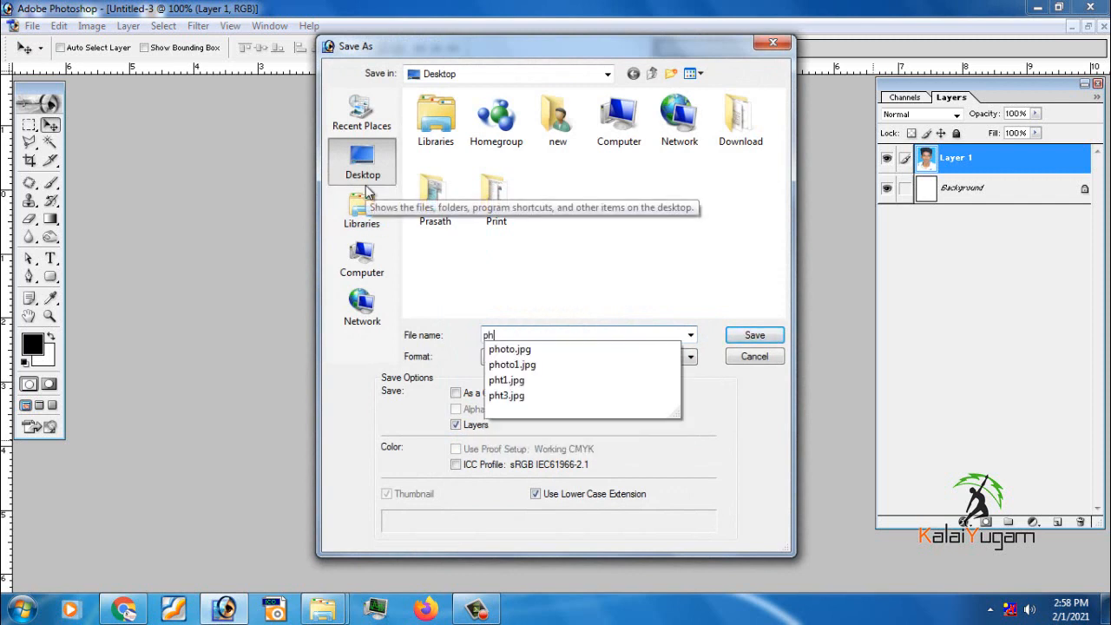
pyautogui.write('_1')
pyautogui.press('Tab')
pyautogui.press('j')
pyautogui.press('Return')
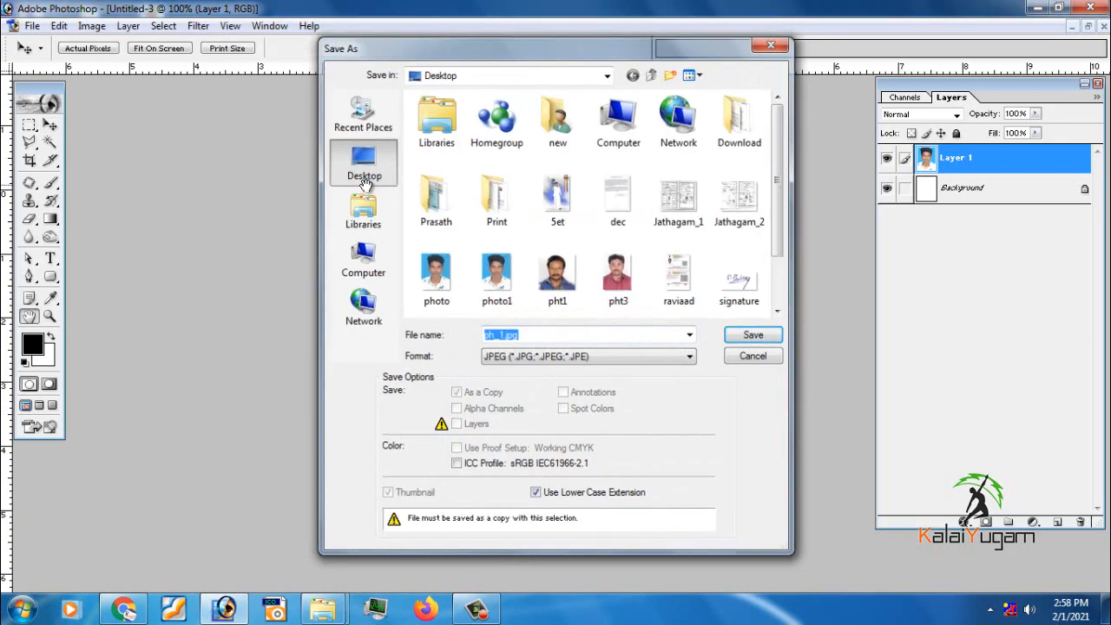
pyautogui.write('10')
pyautogui.press('Return')
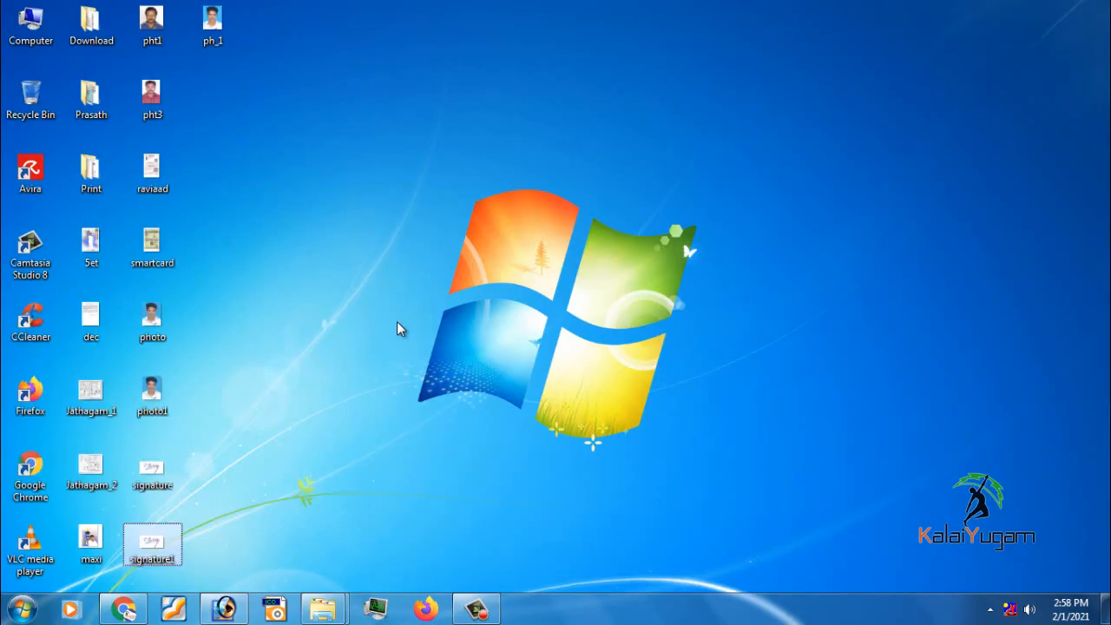
# Check the file size of ph_1 on the desktop in its properties
pyautogui.click(219, 32)
pyautogui.rightClick(219, 32)
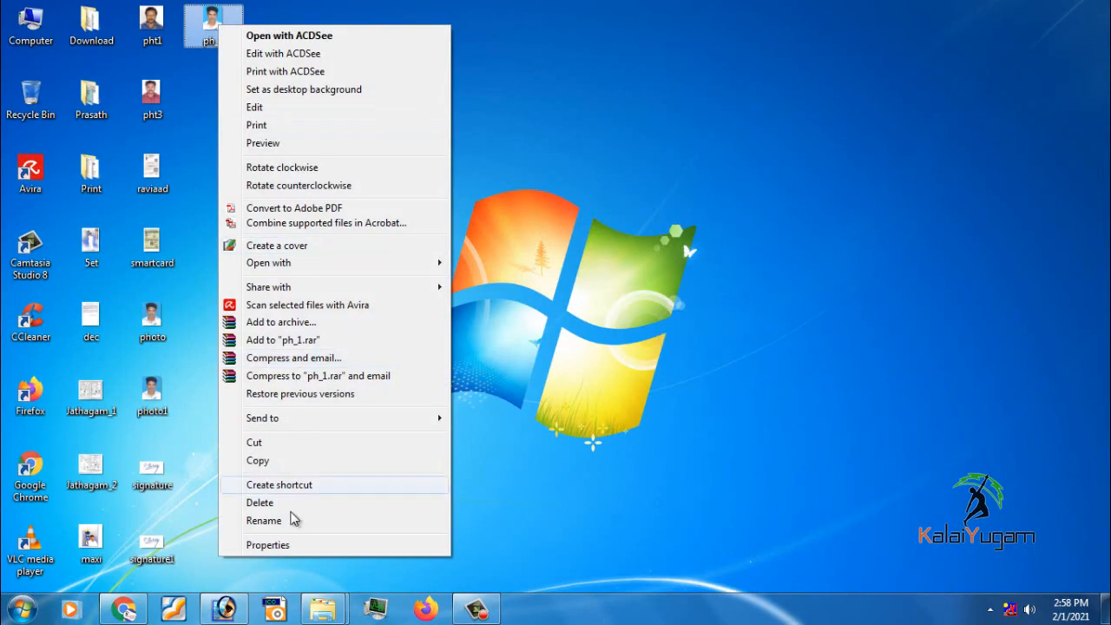
pyautogui.click(277, 545)
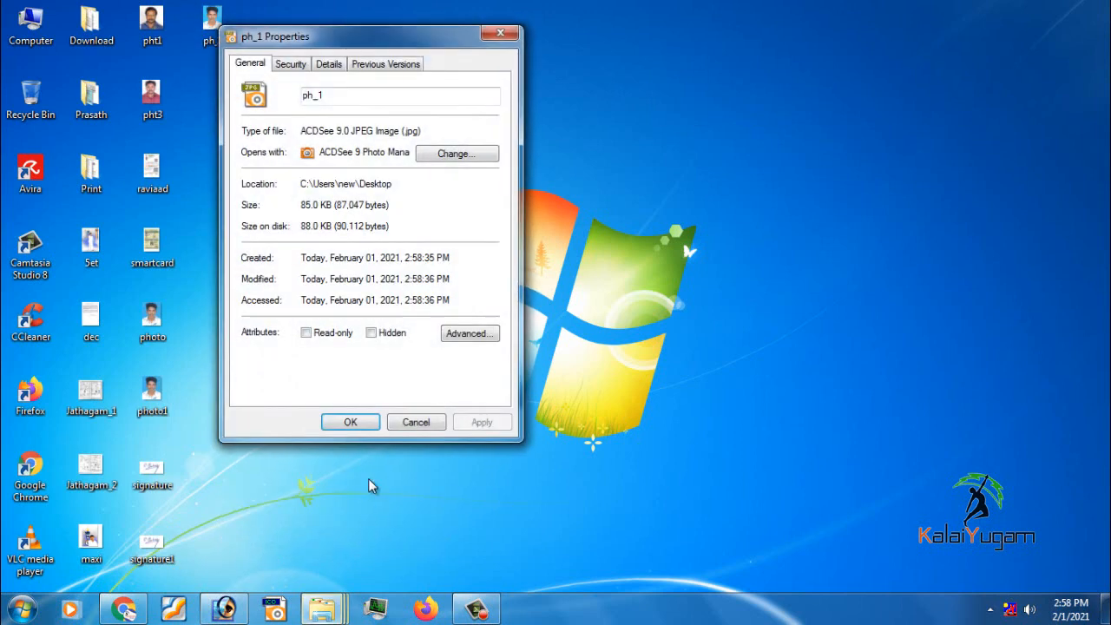
pyautogui.click(501, 34)
# Sort the desktop icons
pyautogui.rightClick(481, 85)
pyautogui.click(527, 129)
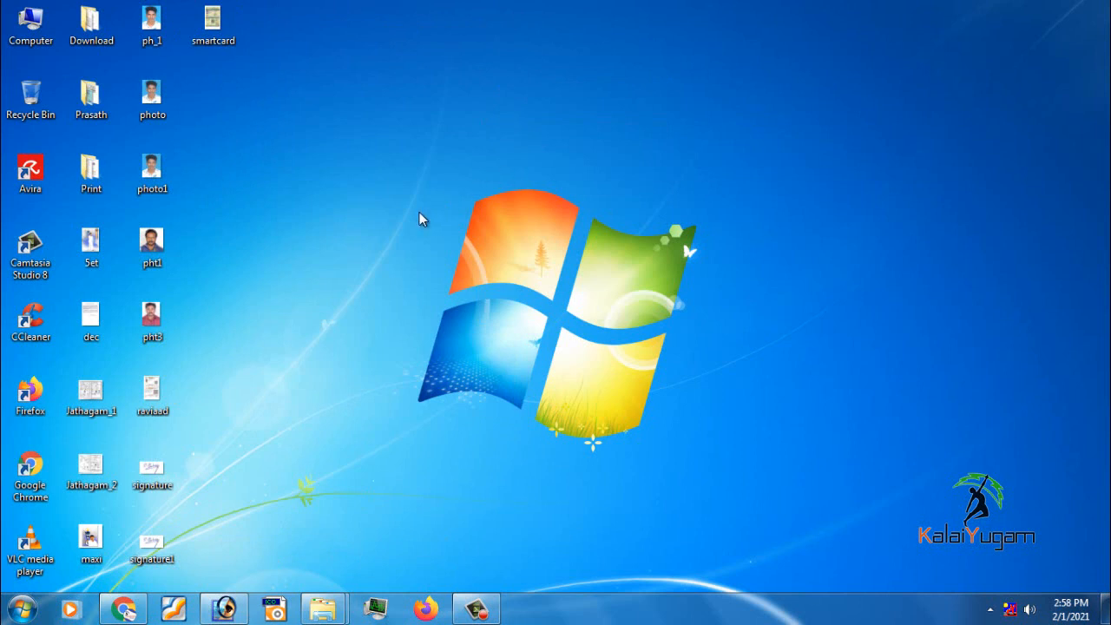
# Start Paint from the Accessories program group
pyautogui.click(21, 610)
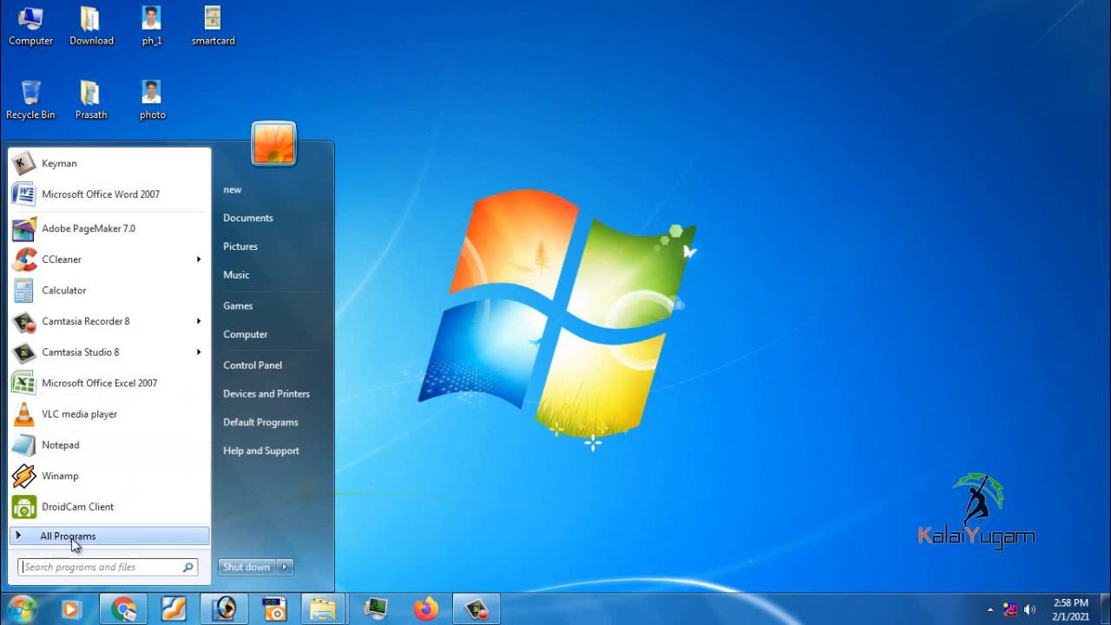
pyautogui.click(22, 538)
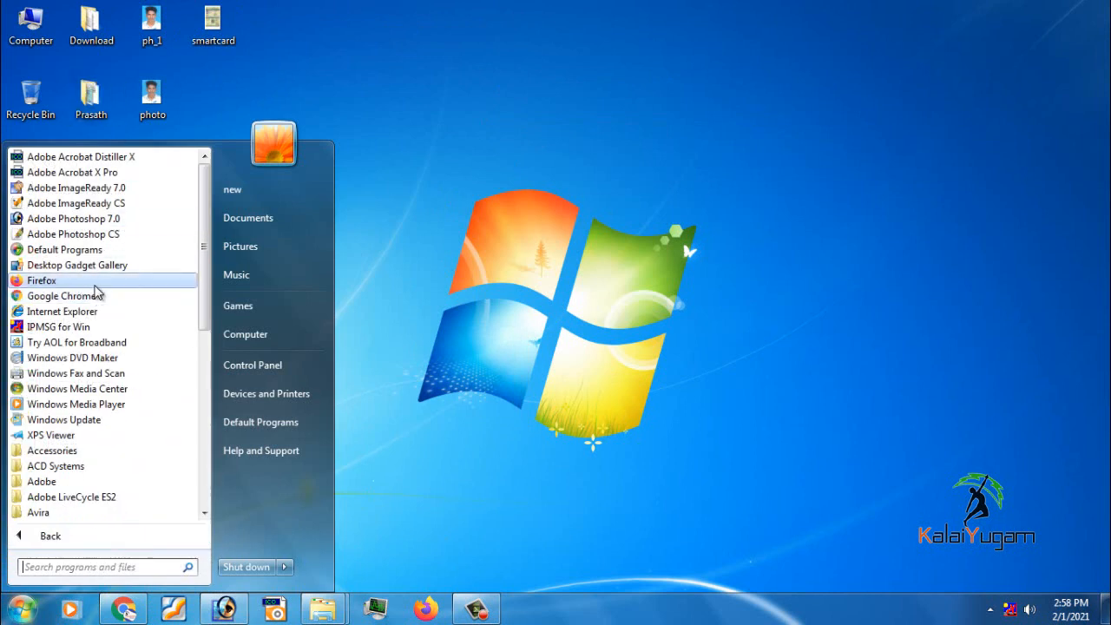
pyautogui.click(92, 450)
pyautogui.scroll(-1, 108, 451)
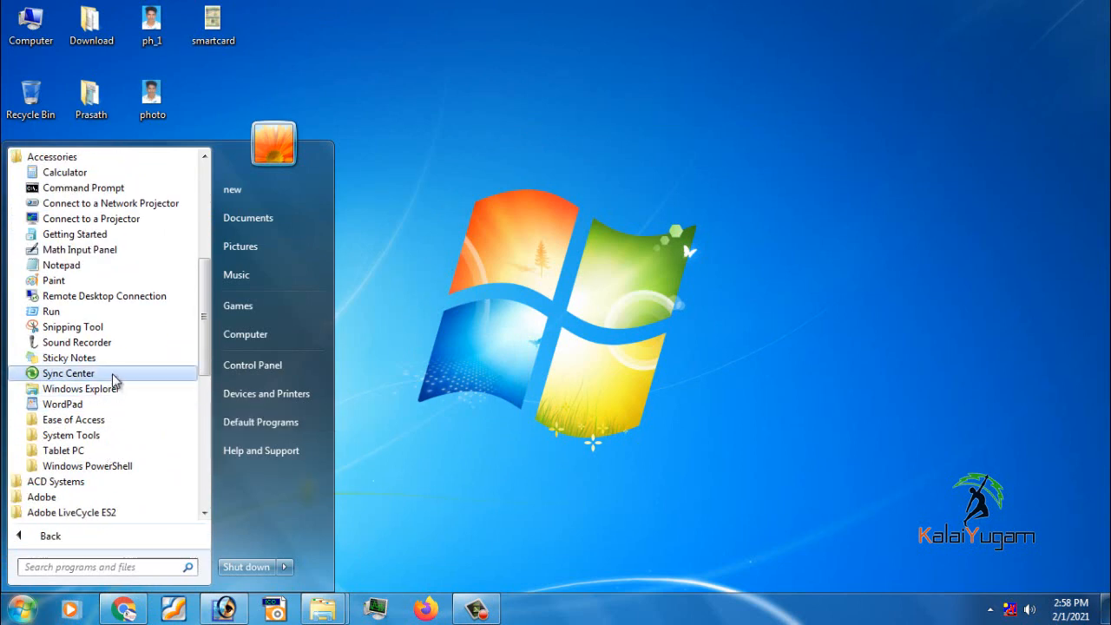
pyautogui.scroll(1, 111, 372)
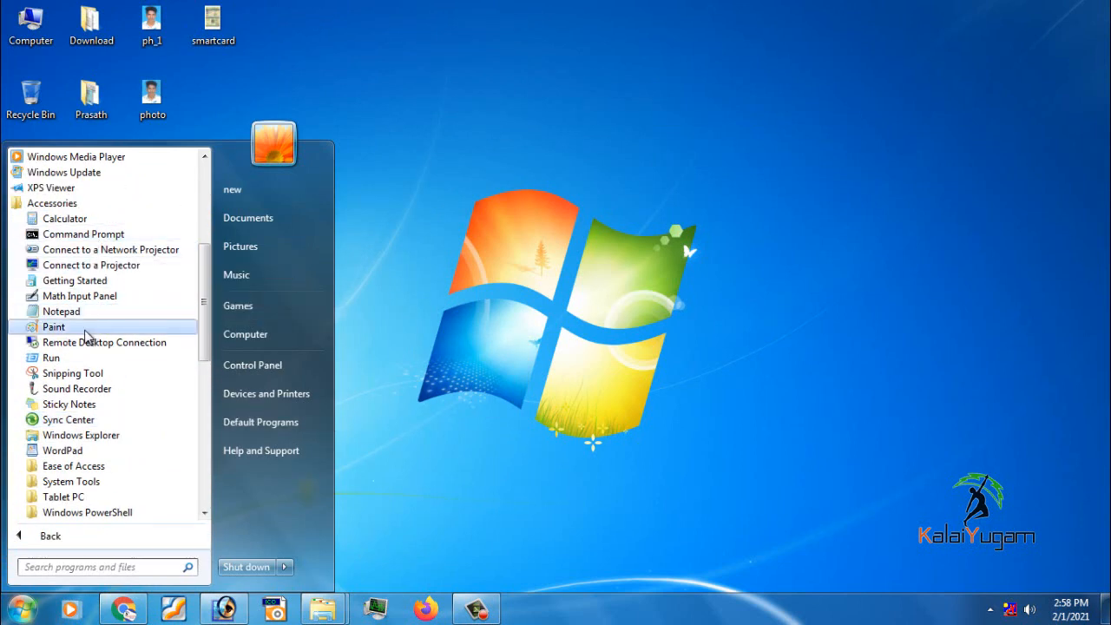
pyautogui.click(54, 326)
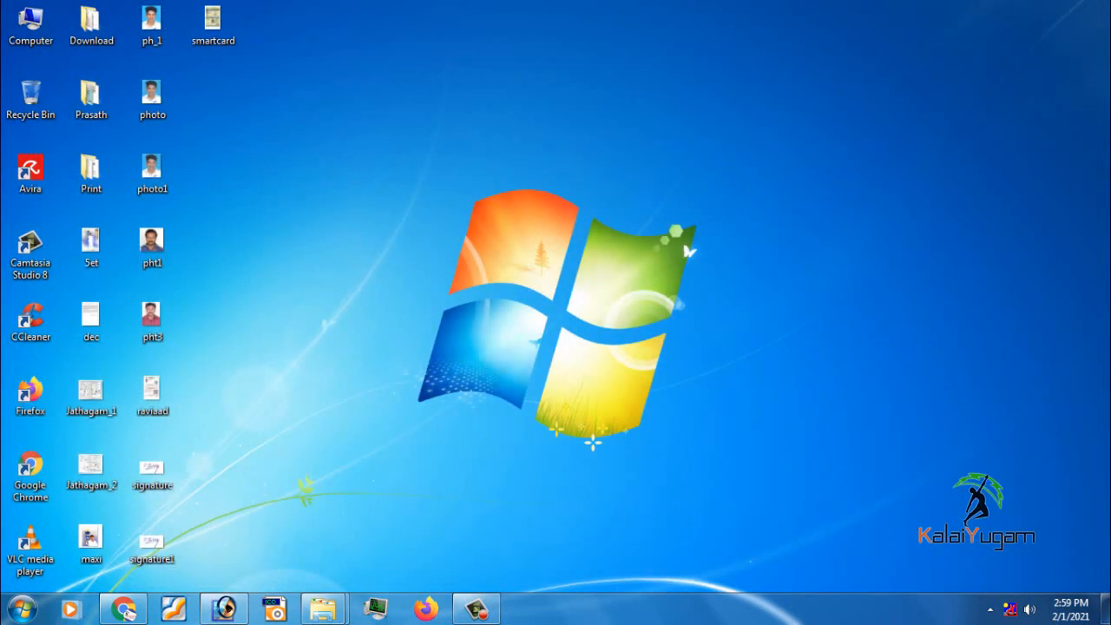
# Search the installed programs for "paint" and start Paint
pyautogui.click(22, 611)
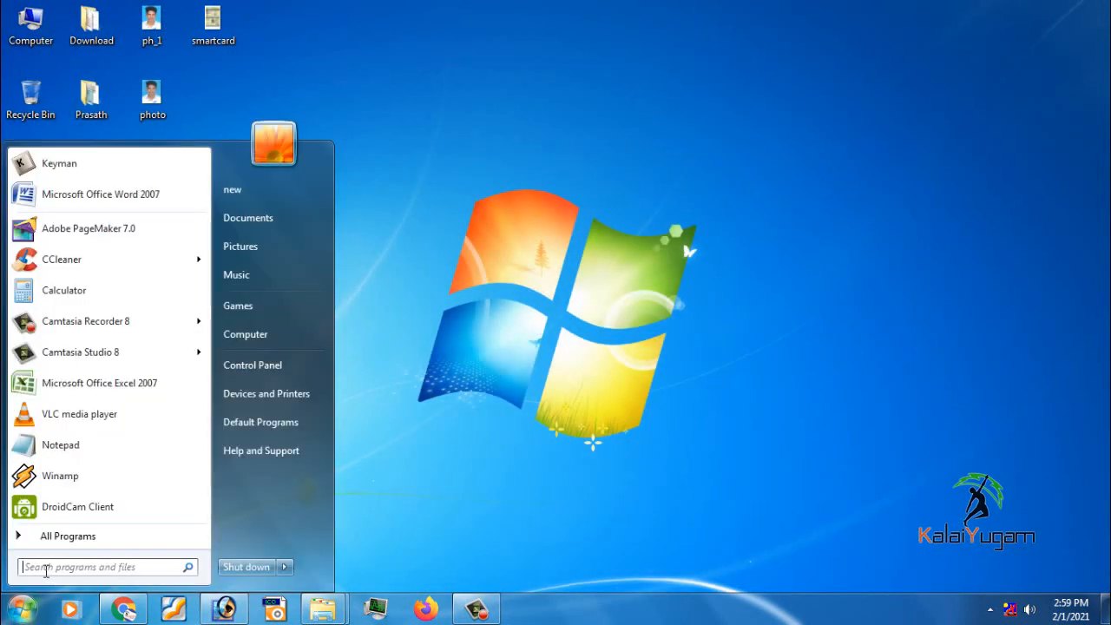
pyautogui.write('paint')
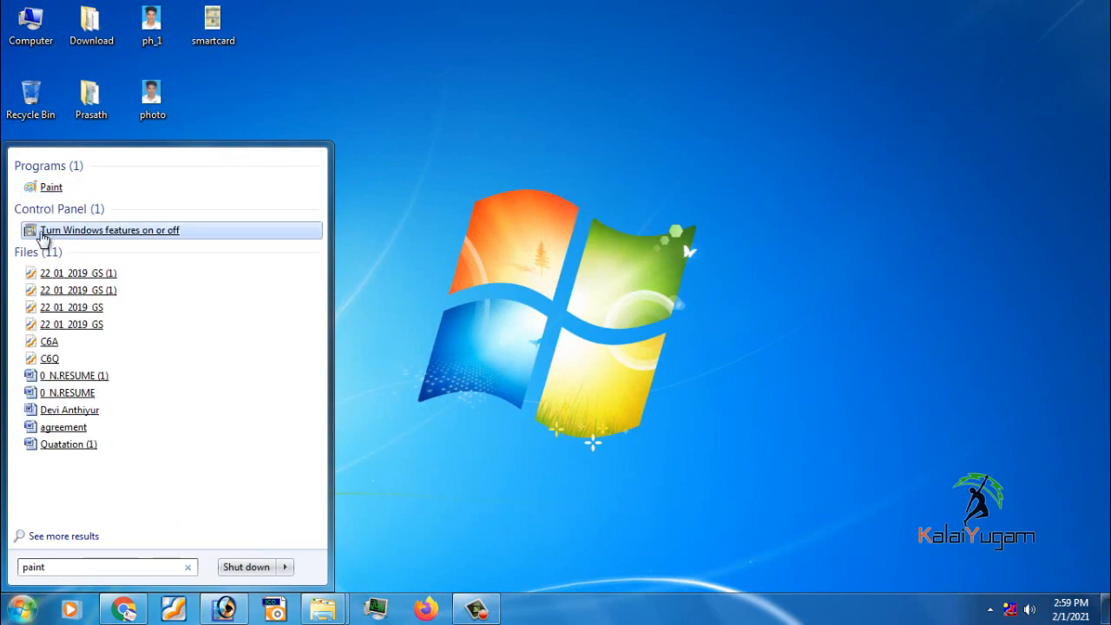
pyautogui.click(58, 191)
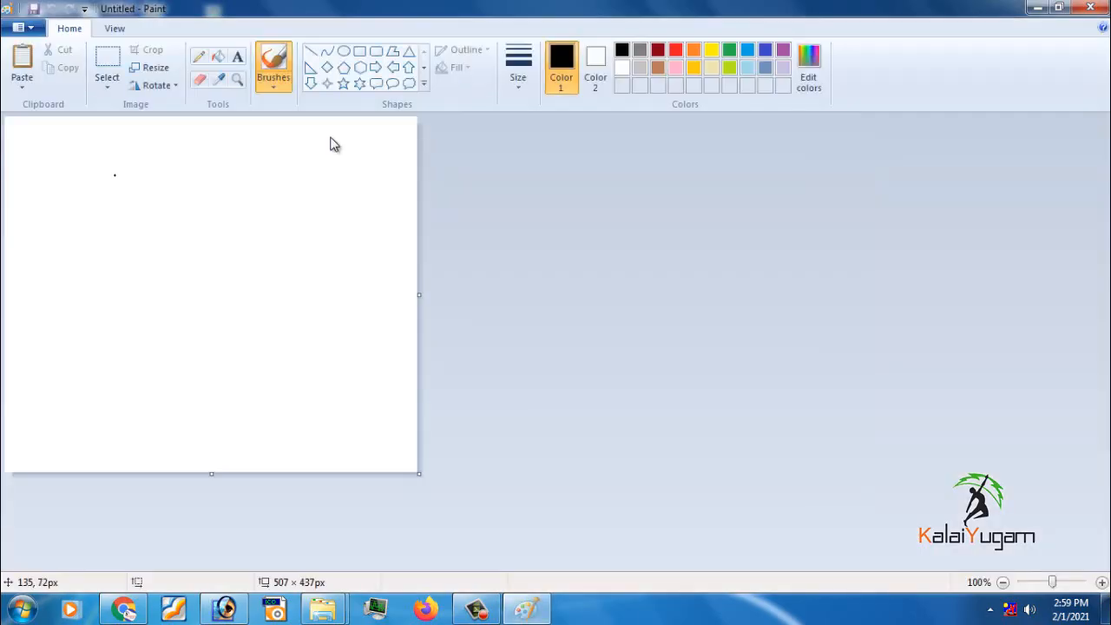
# Open the picture ph_1 from the desktop in Paint
pyautogui.click(32, 29)
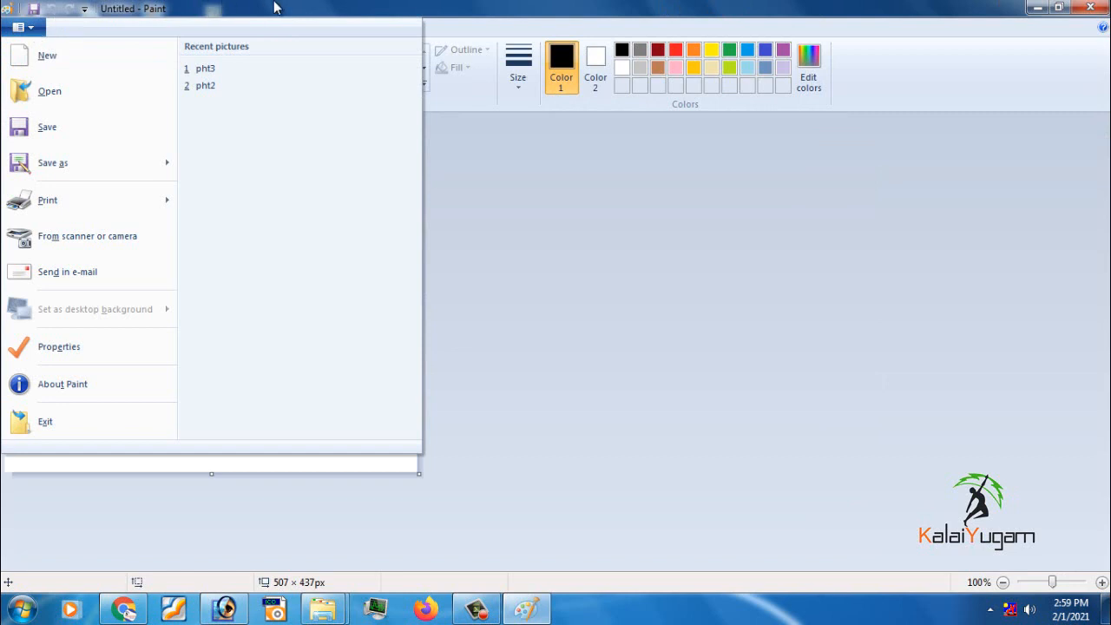
pyautogui.click(32, 28)
pyautogui.click(31, 29)
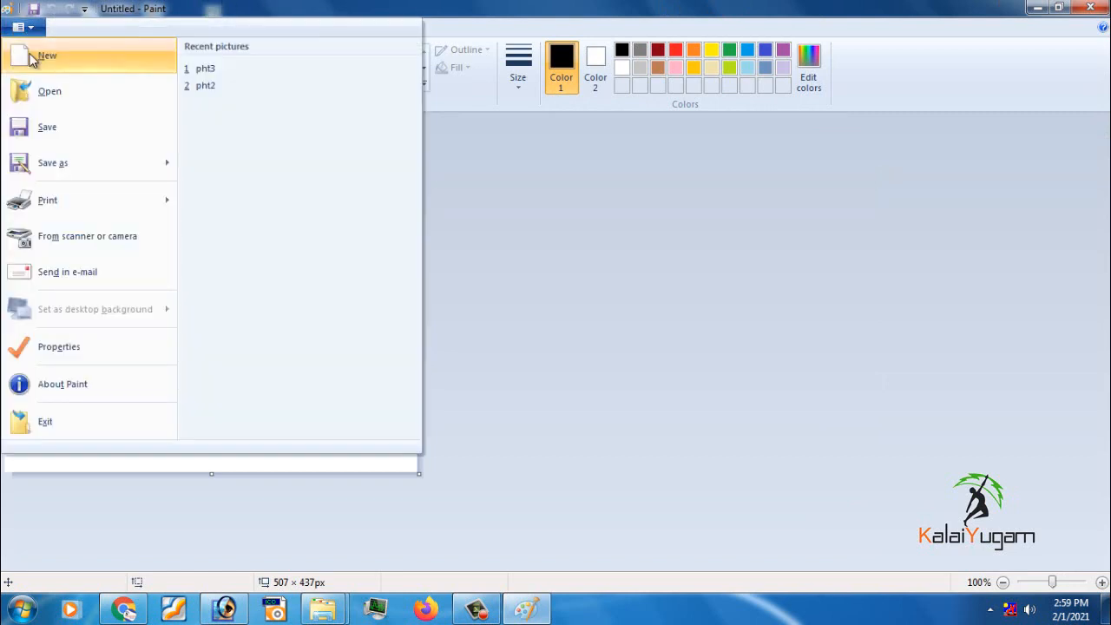
pyautogui.click(64, 98)
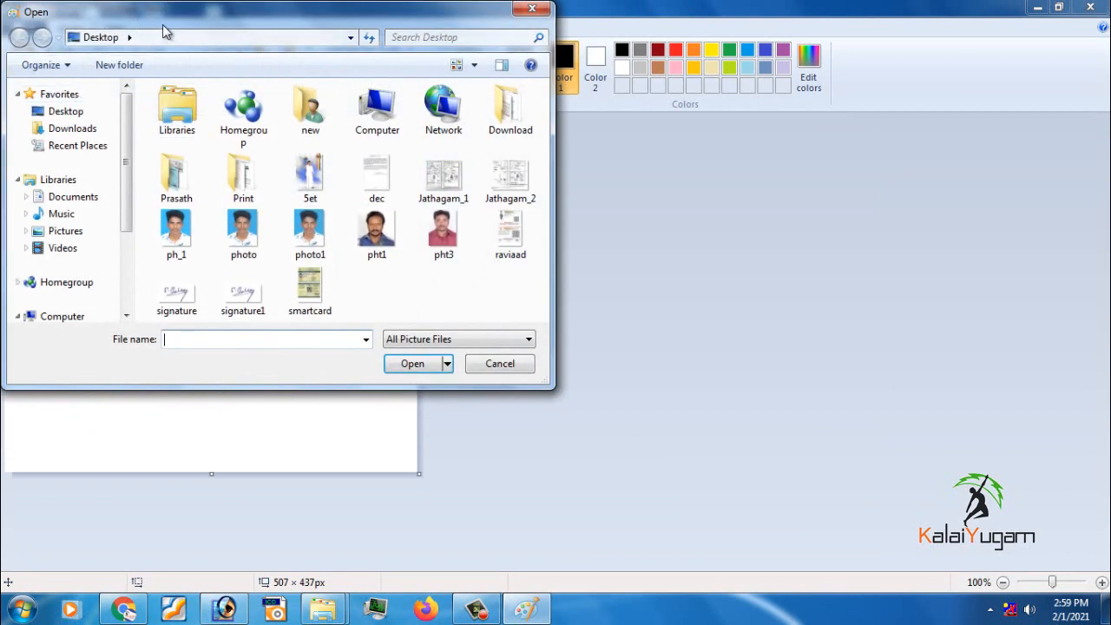
pyautogui.moveTo(163, 26); pyautogui.dragTo(185, 26)
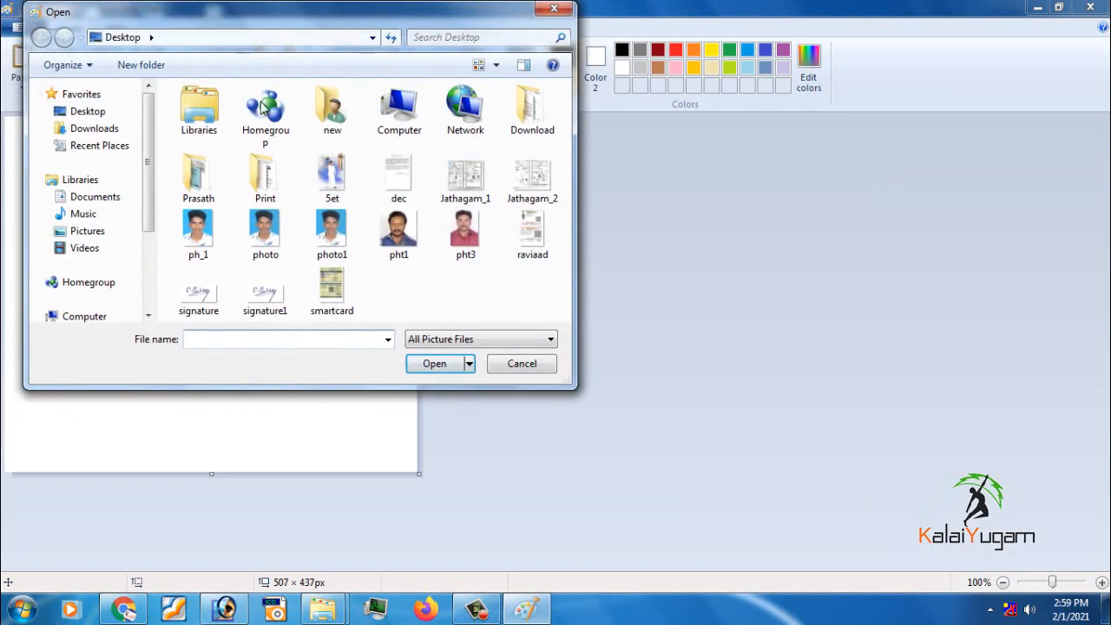
pyautogui.click(198, 252)
pyautogui.click(434, 365)
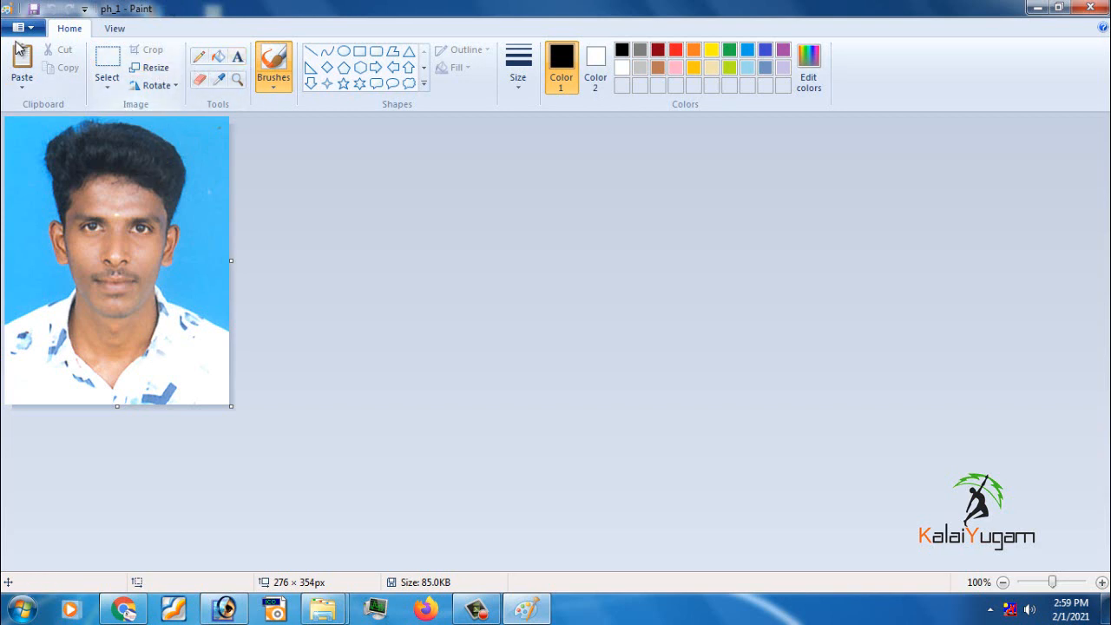
# Open the picture's resize settings, view the size in pixels, and return to resizing by percentage
pyautogui.click(152, 74)
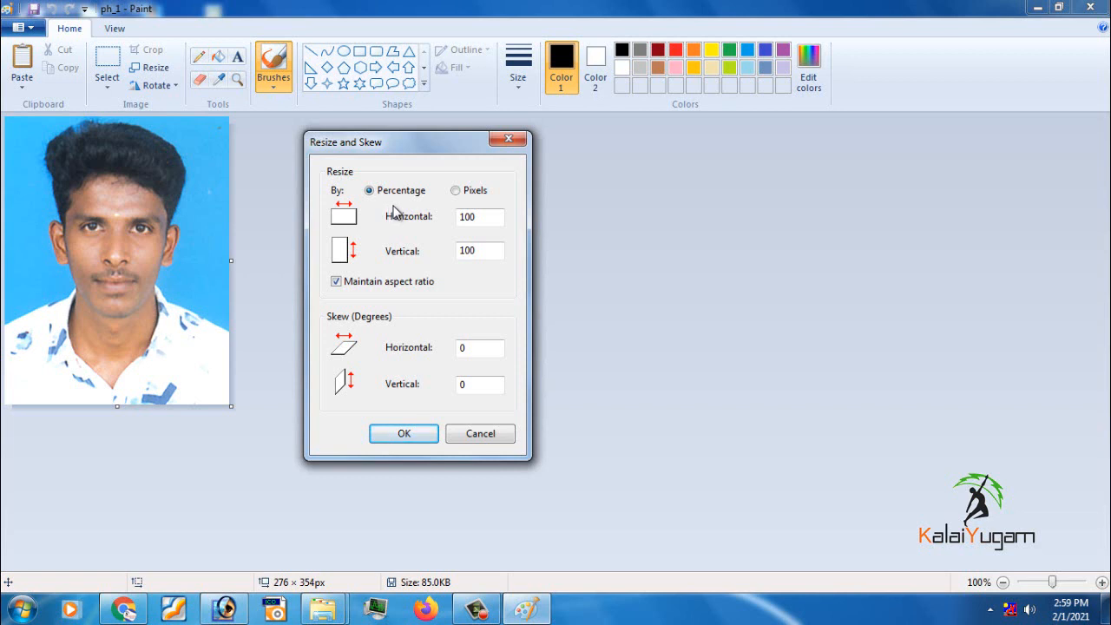
pyautogui.click(456, 191)
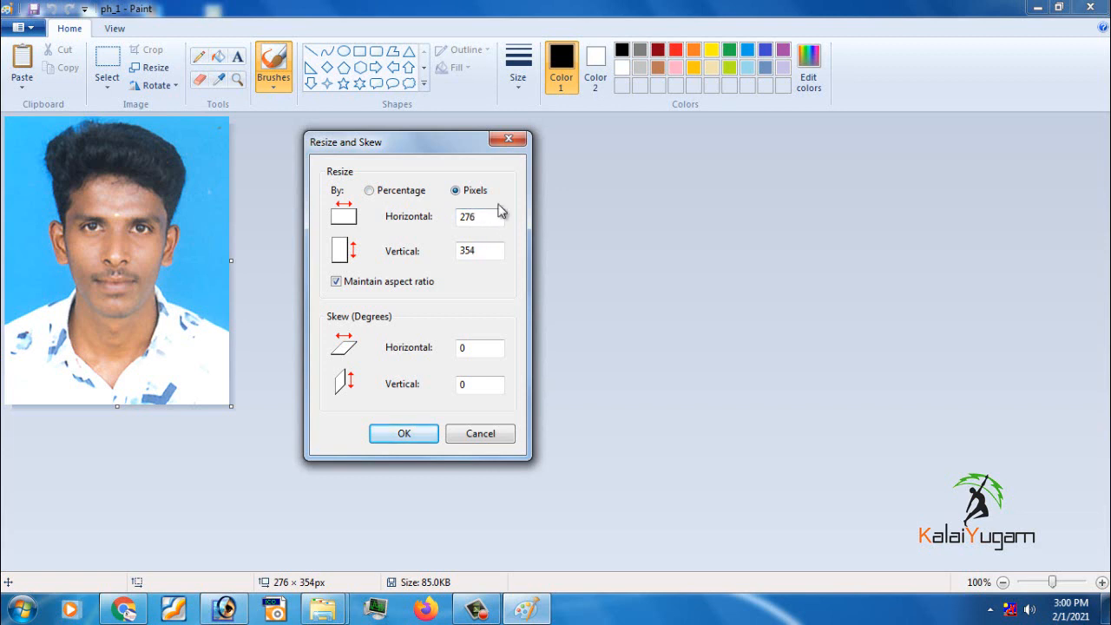
pyautogui.click(371, 192)
pyautogui.click(480, 220)
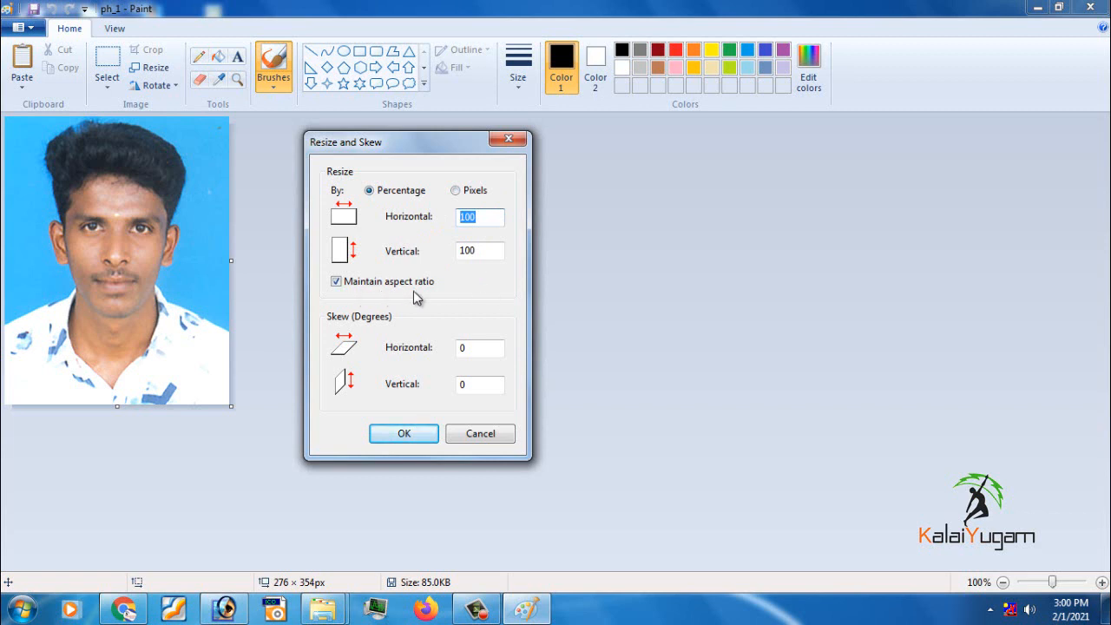
# Resize the photo to 80 percent horizontally and vertically with the aspect ratio maintained
pyautogui.click(348, 287)
pyautogui.moveTo(490, 224); pyautogui.dragTo(422, 235)
pyautogui.write('80')
pyautogui.click(337, 283)
pyautogui.moveTo(480, 218); pyautogui.dragTo(408, 223)
pyautogui.write('1')
pyautogui.moveTo(490, 250); pyautogui.dragTo(410, 254)
pyautogui.moveTo(494, 217); pyautogui.dragTo(434, 224)
pyautogui.write('90')
pyautogui.click(335, 288)
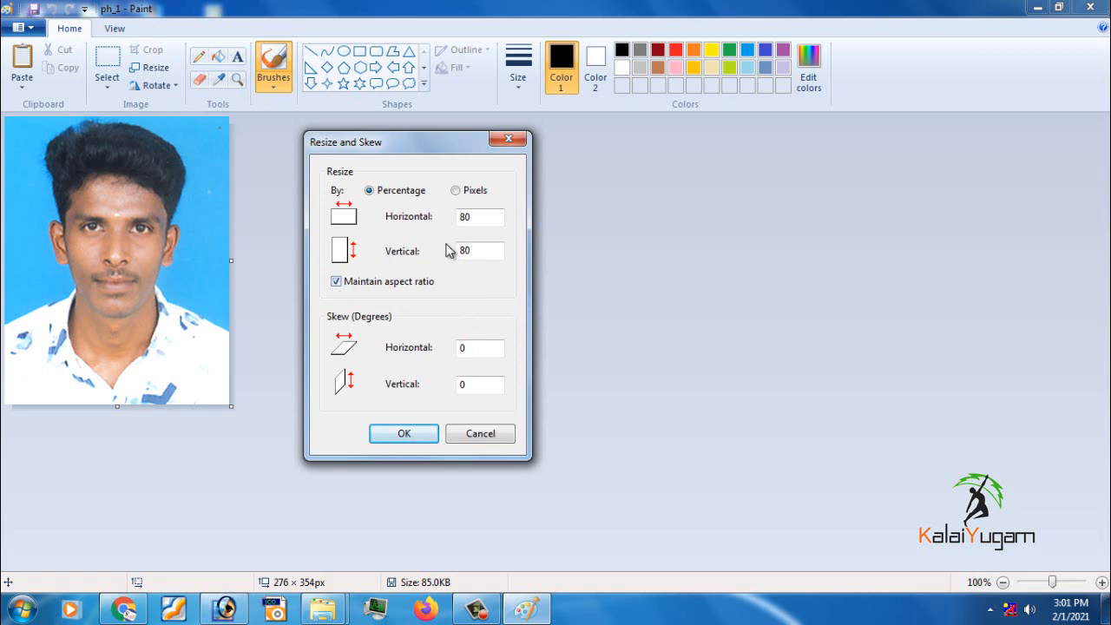
pyautogui.moveTo(476, 221); pyautogui.dragTo(450, 224)
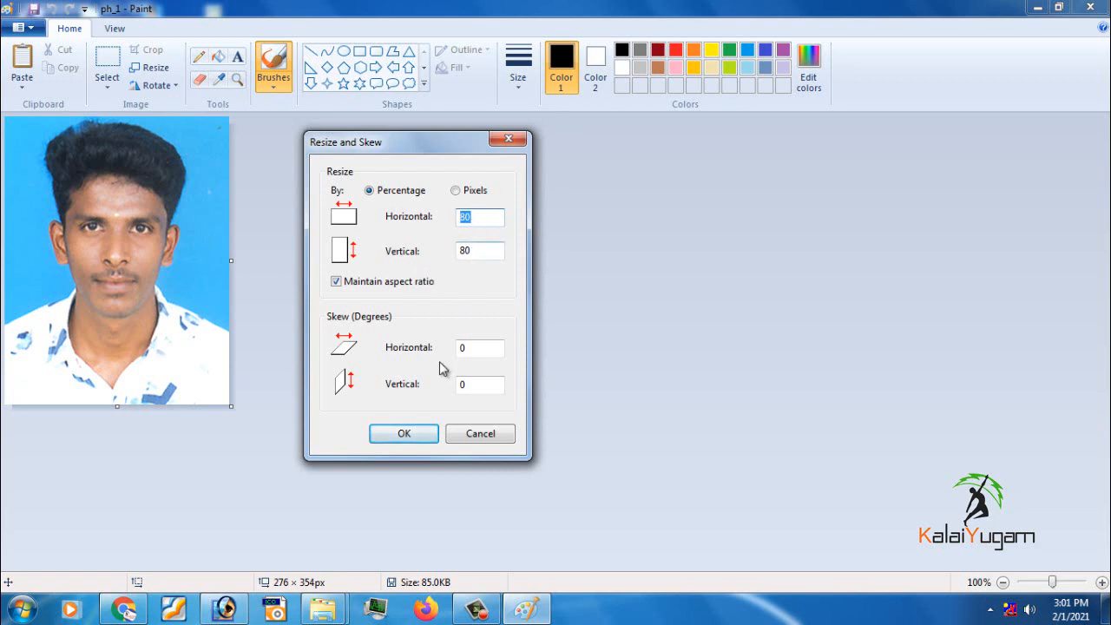
pyautogui.click(409, 434)
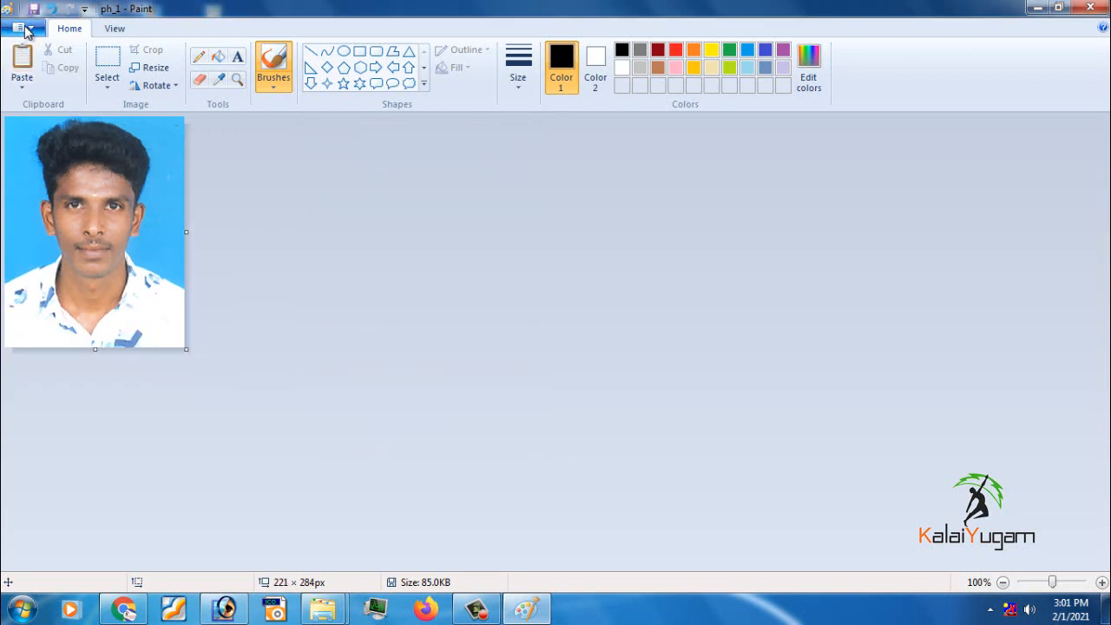
# Save the resized photo to the desktop as a JPEG picture named ph_2
pyautogui.click(27, 28)
pyautogui.moveTo(53, 157)
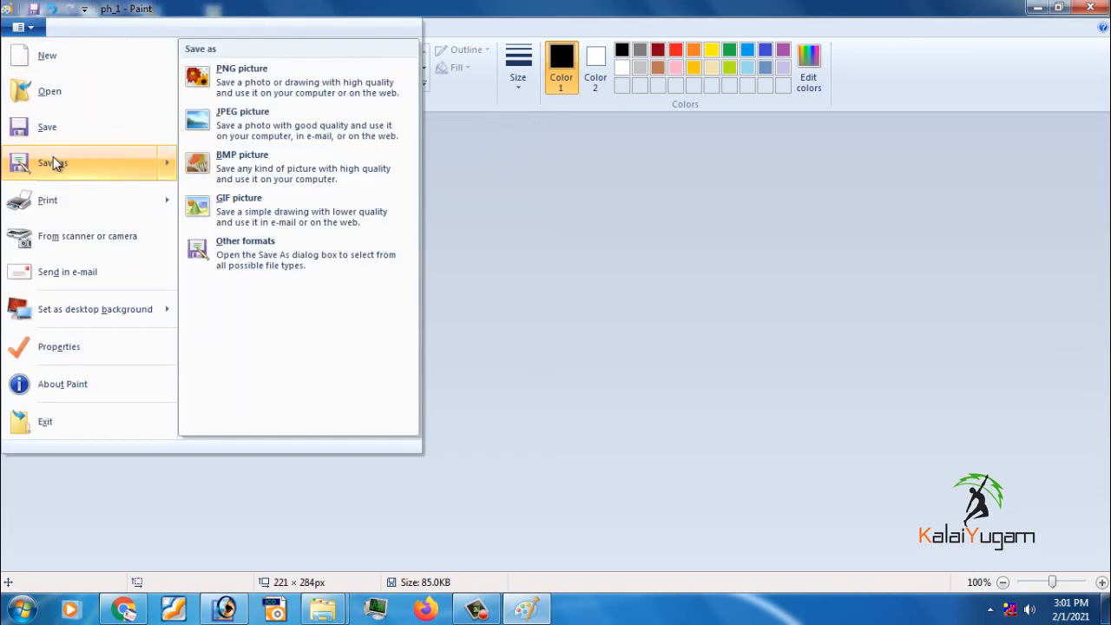
pyautogui.click(235, 119)
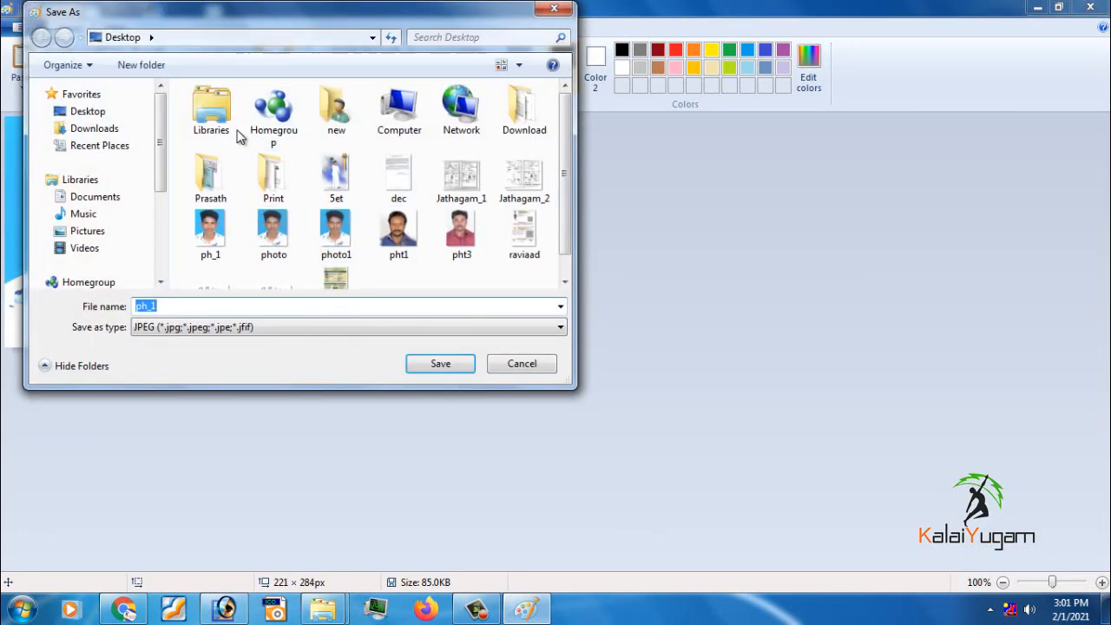
pyautogui.click(161, 306)
pyautogui.write('2')
pyautogui.click(445, 366)
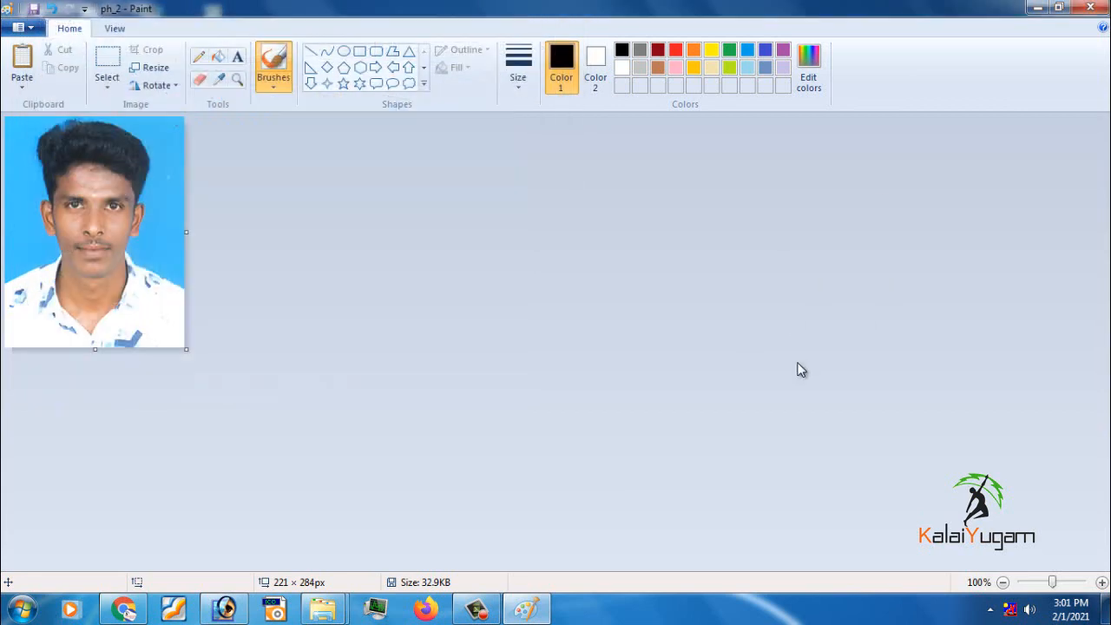
# Switch to the desktop and check the file size of ph_2 in its properties
pyautogui.press('super+d')
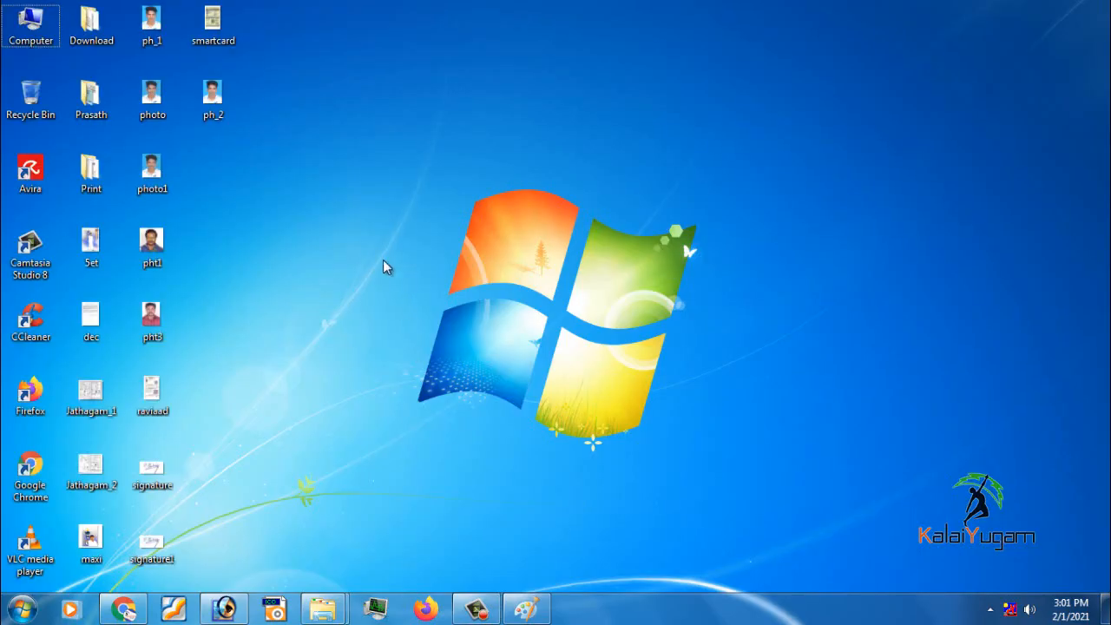
pyautogui.click(214, 106)
pyautogui.rightClick(224, 123)
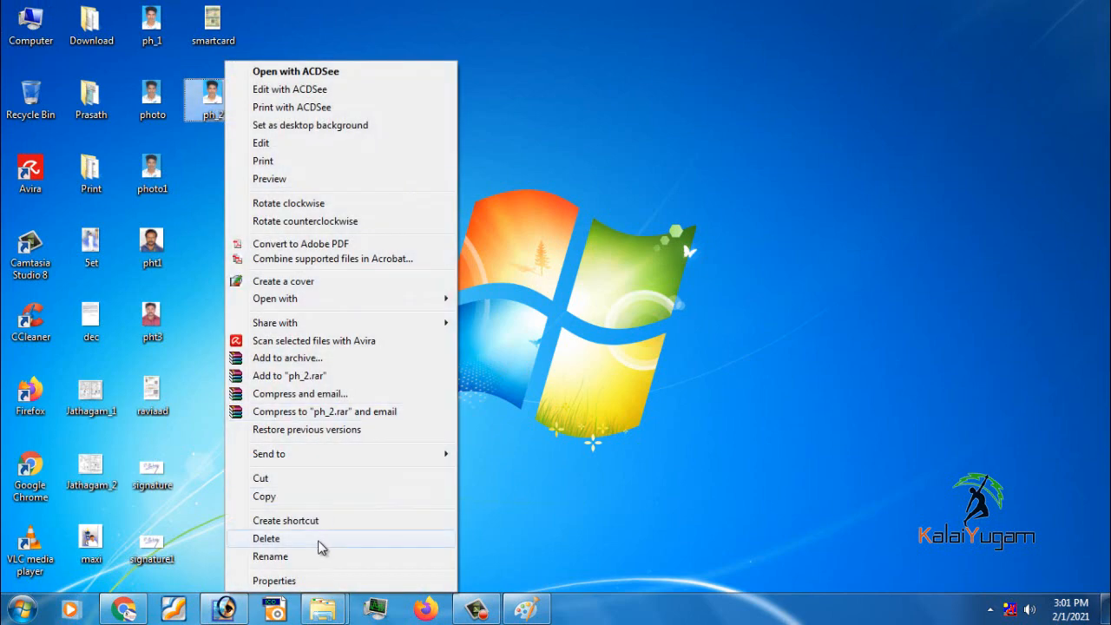
pyautogui.click(290, 585)
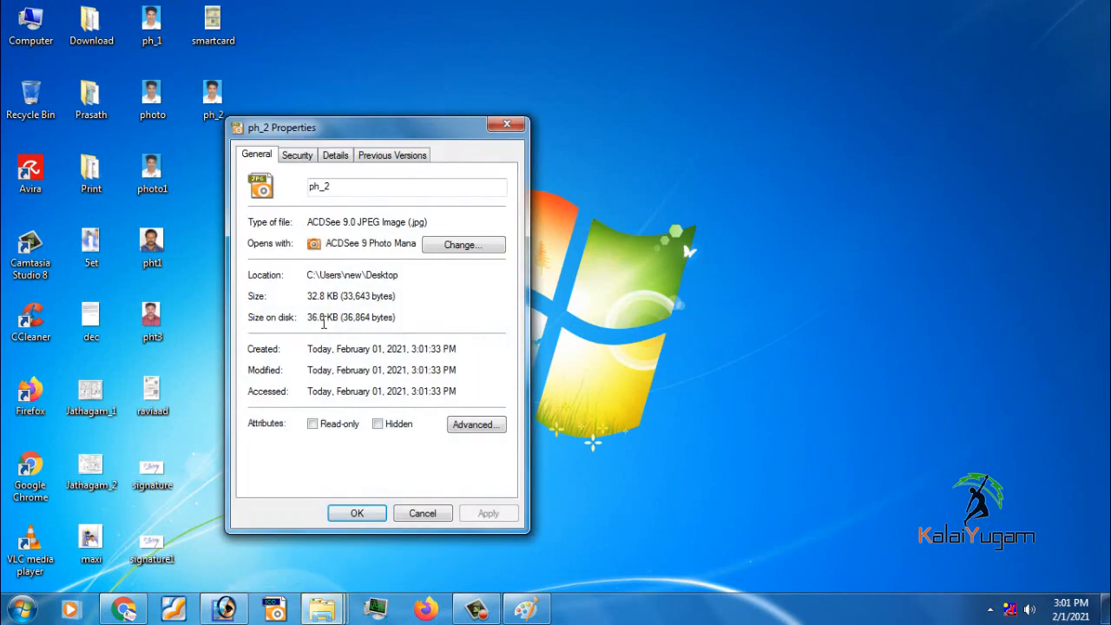
# Open the properties of ph_1 and place them beside those of ph_2 to compare the file sizes
pyautogui.click(155, 28)
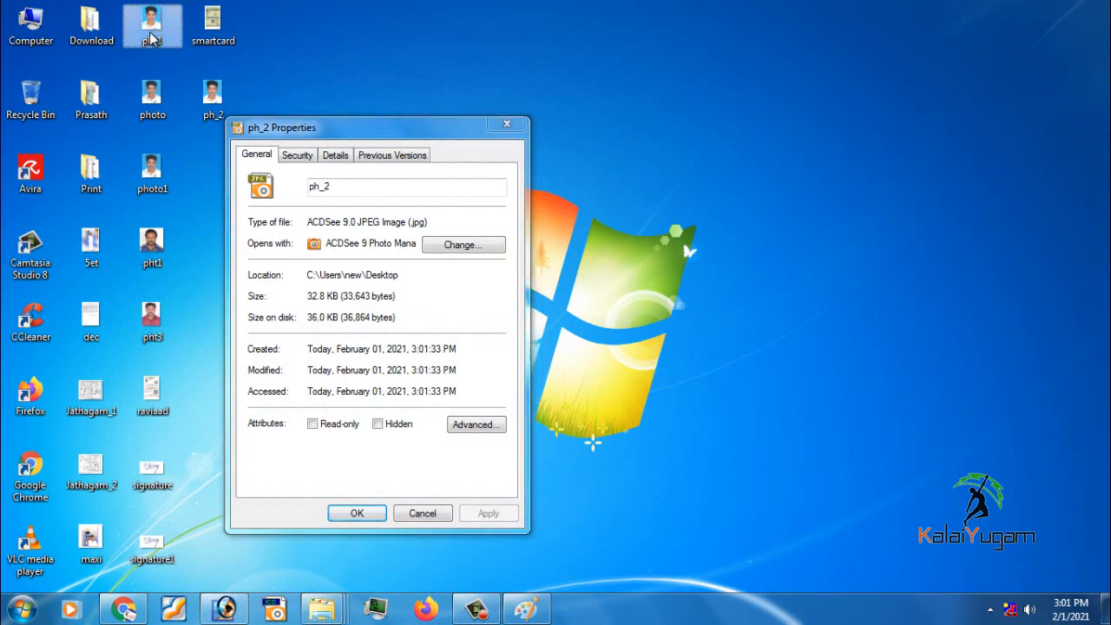
pyautogui.rightClick(151, 32)
pyautogui.click(200, 553)
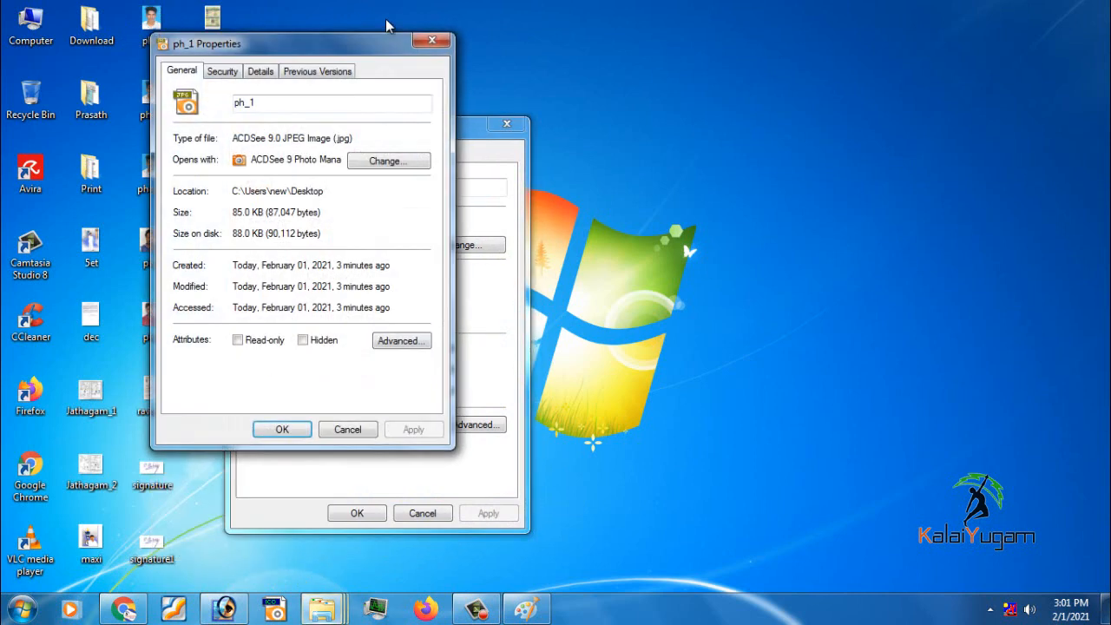
pyautogui.moveTo(407, 43); pyautogui.dragTo(831, 71)
pyautogui.moveTo(664, 245); pyautogui.dragTo(686, 243)
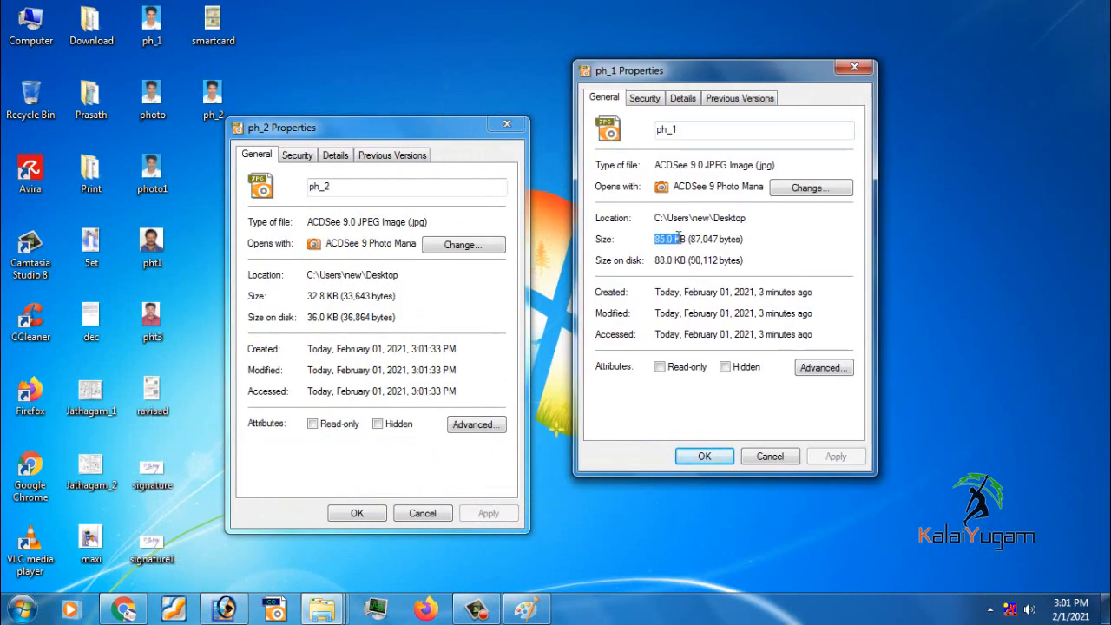
# Compare the file sizes of ph_1 and ph_2, and close both properties windows
pyautogui.click(421, 307)
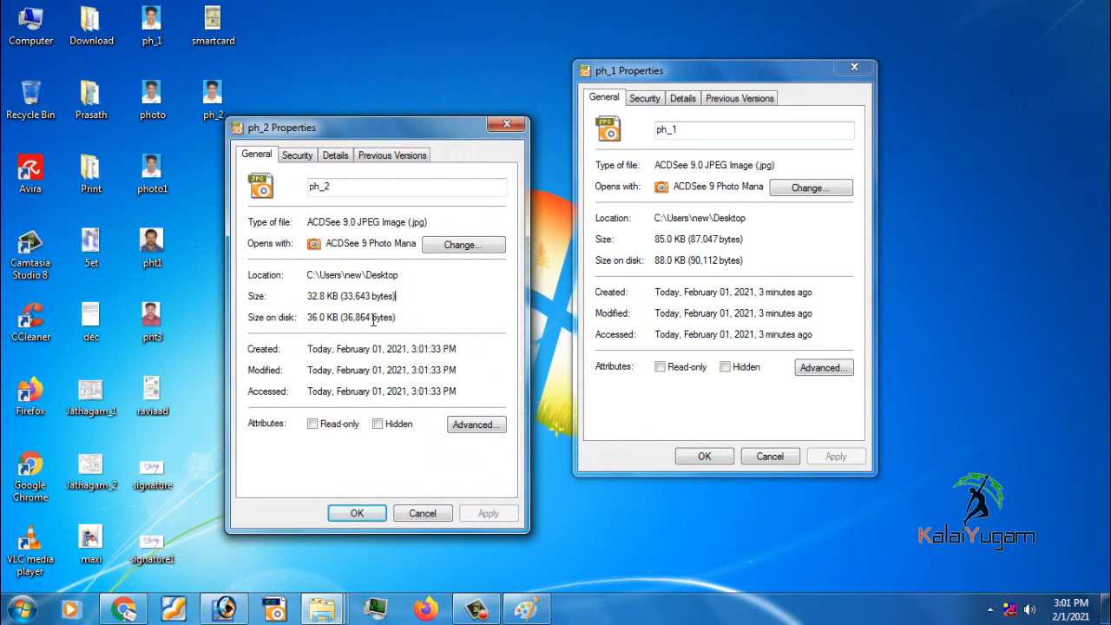
pyautogui.click(712, 457)
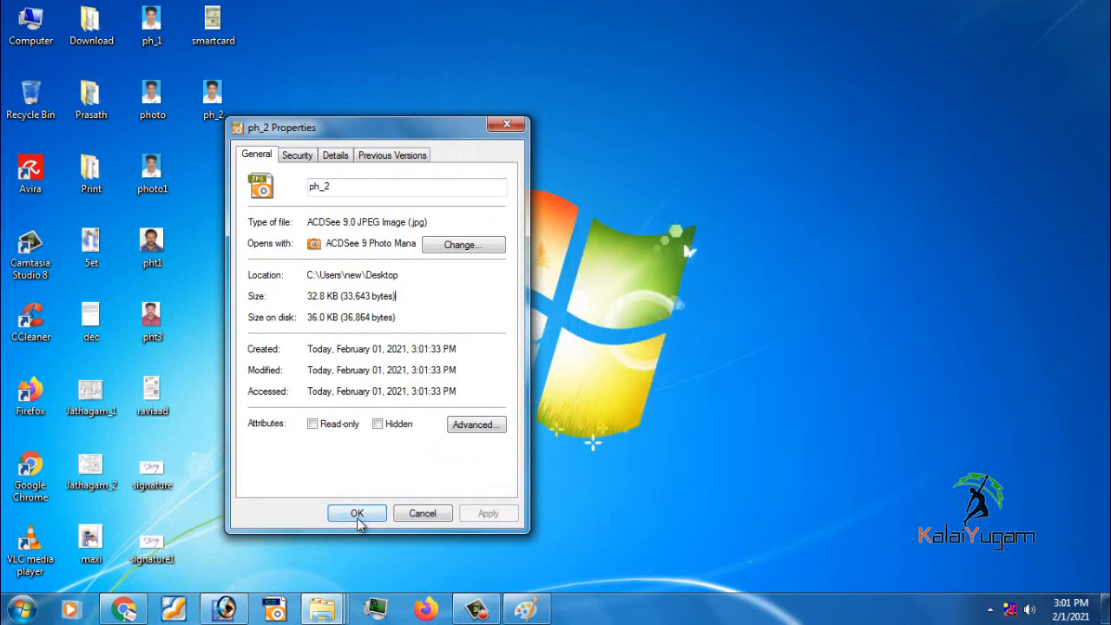
pyautogui.click(357, 514)
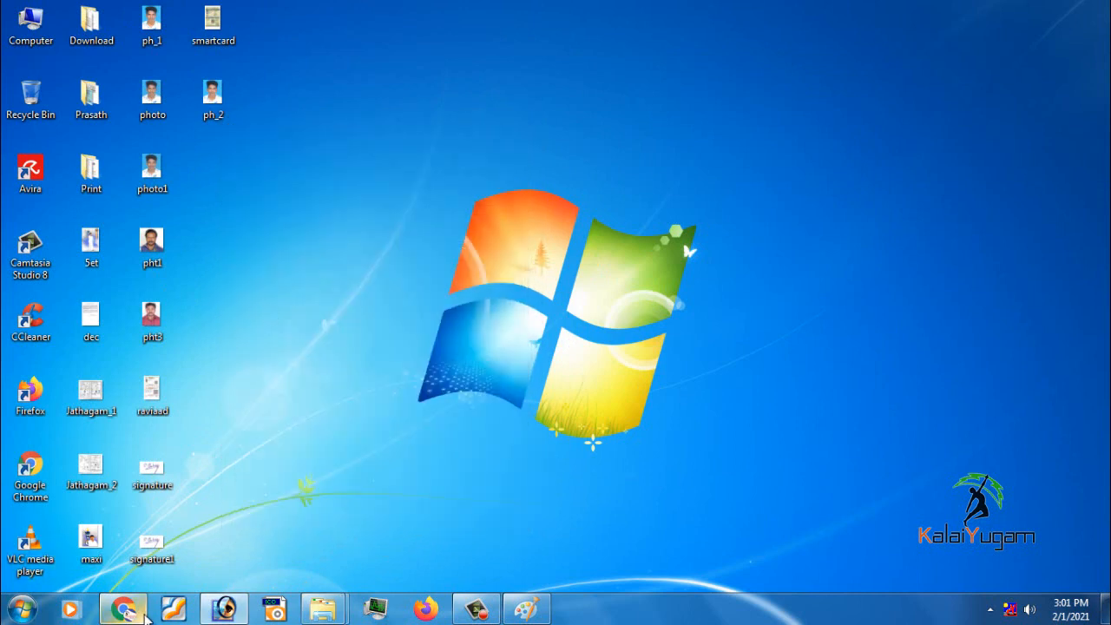
# Switch to Photoshop and bring the signature1.jpg document to the front, moving aside the image windows that cover it
pyautogui.click(224, 608)
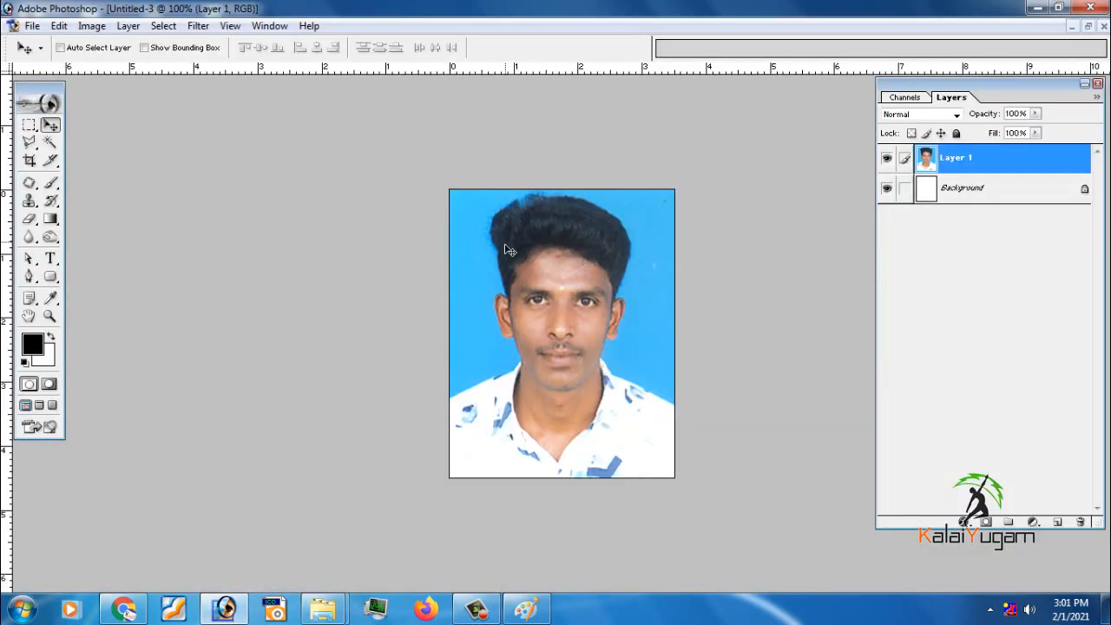
pyautogui.press('g')
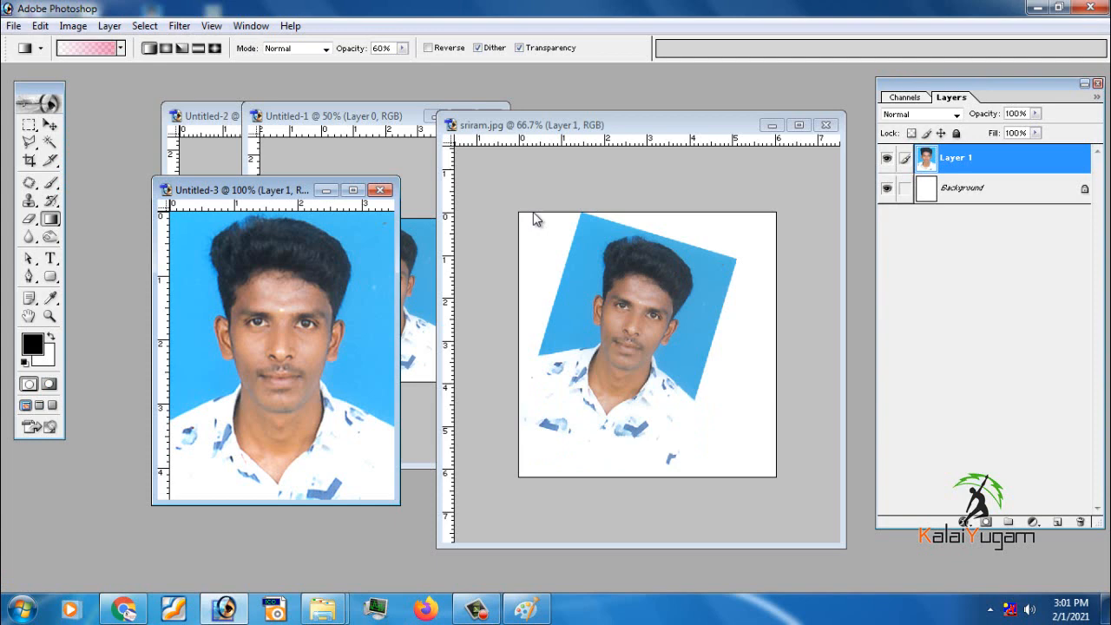
pyautogui.press('v')
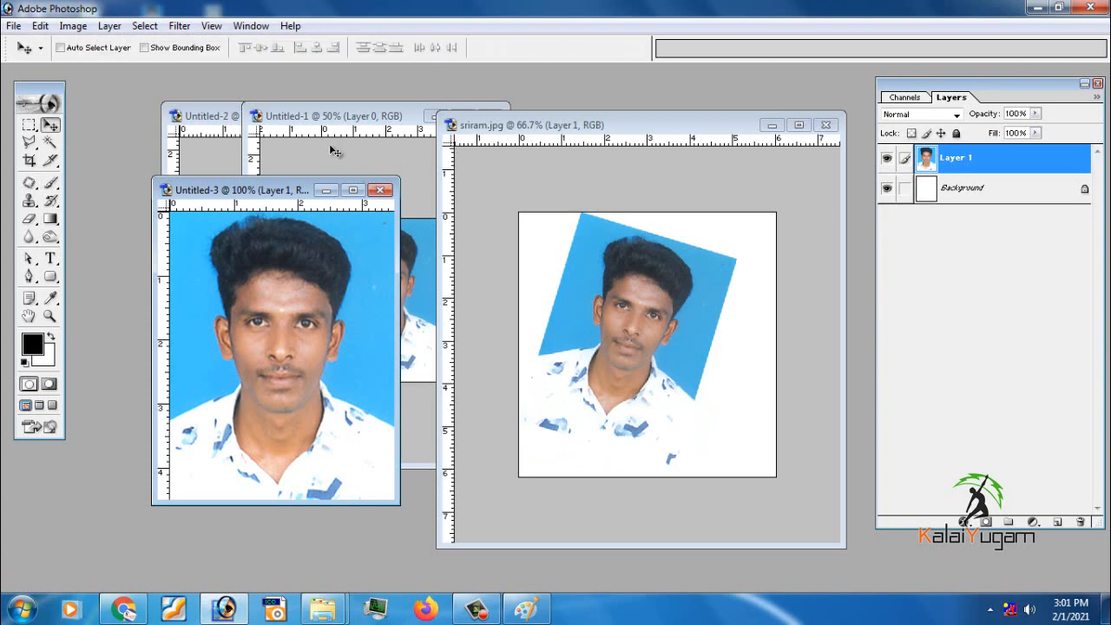
pyautogui.click(335, 148)
pyautogui.moveTo(349, 124); pyautogui.dragTo(419, 167)
pyautogui.click(344, 163)
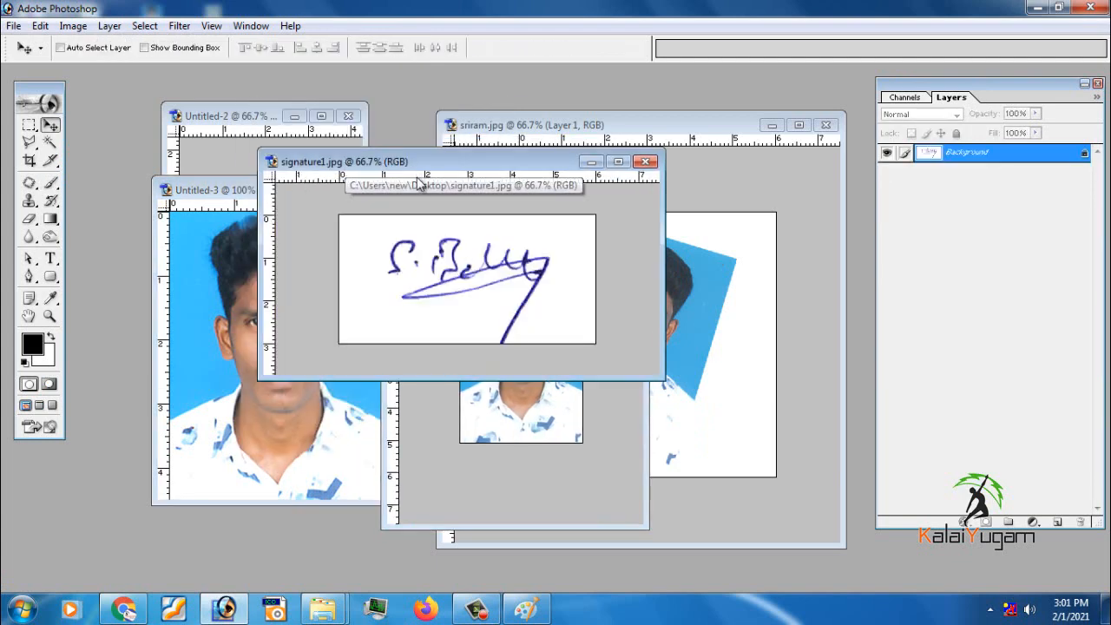
# Save the signature image to the desktop as a JPEG file named sign
pyautogui.hotkey('shift', 'ctrl', 's')
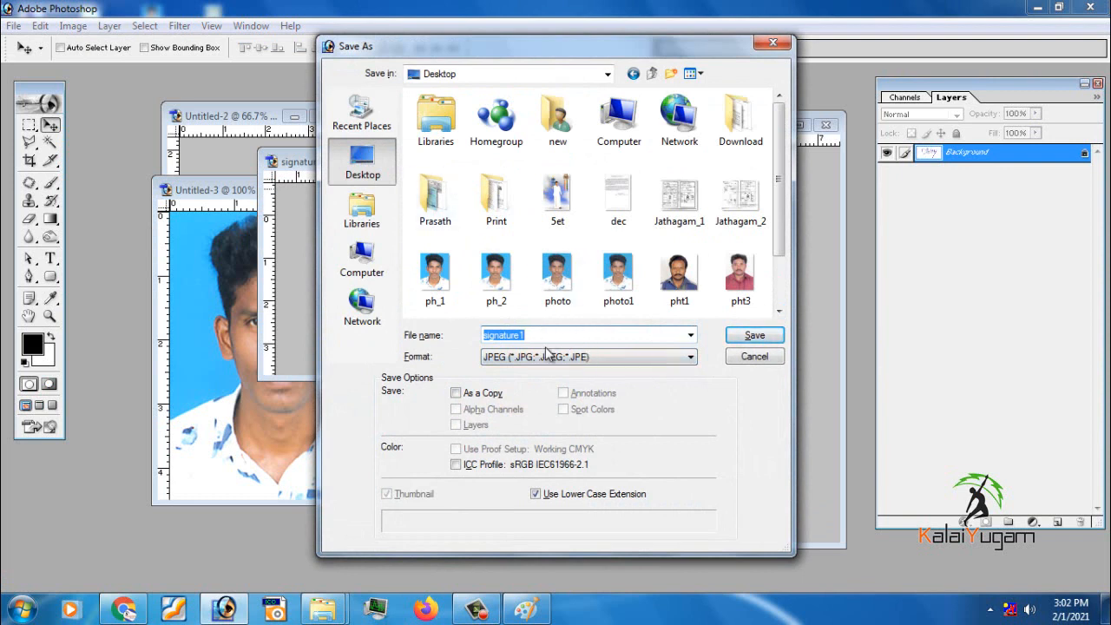
pyautogui.write('sign')
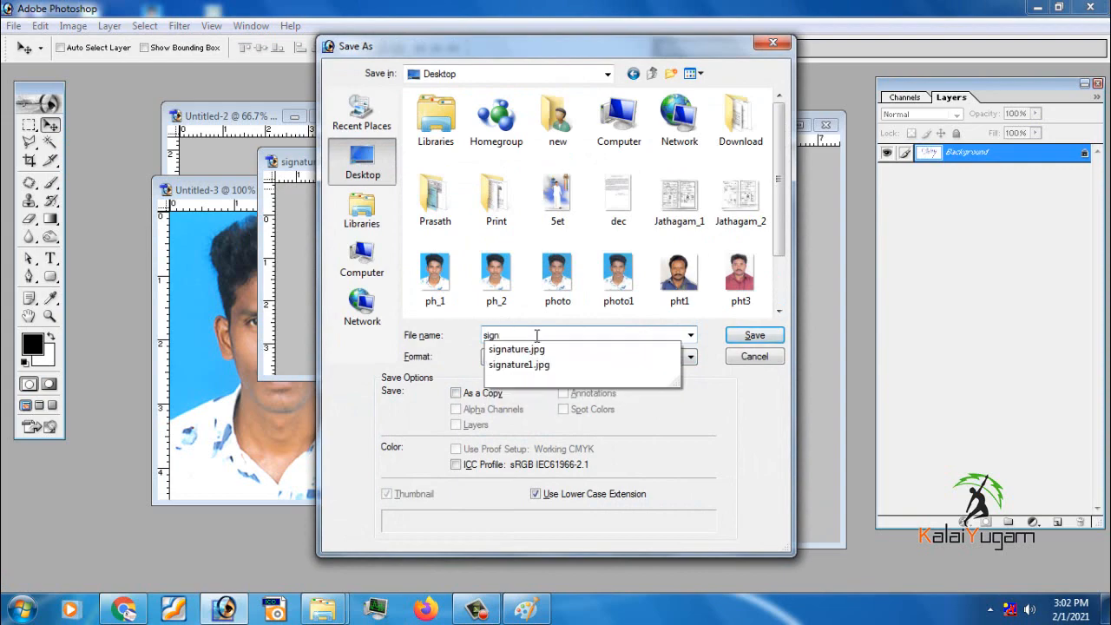
pyautogui.press('Return')
pyautogui.press('Return')
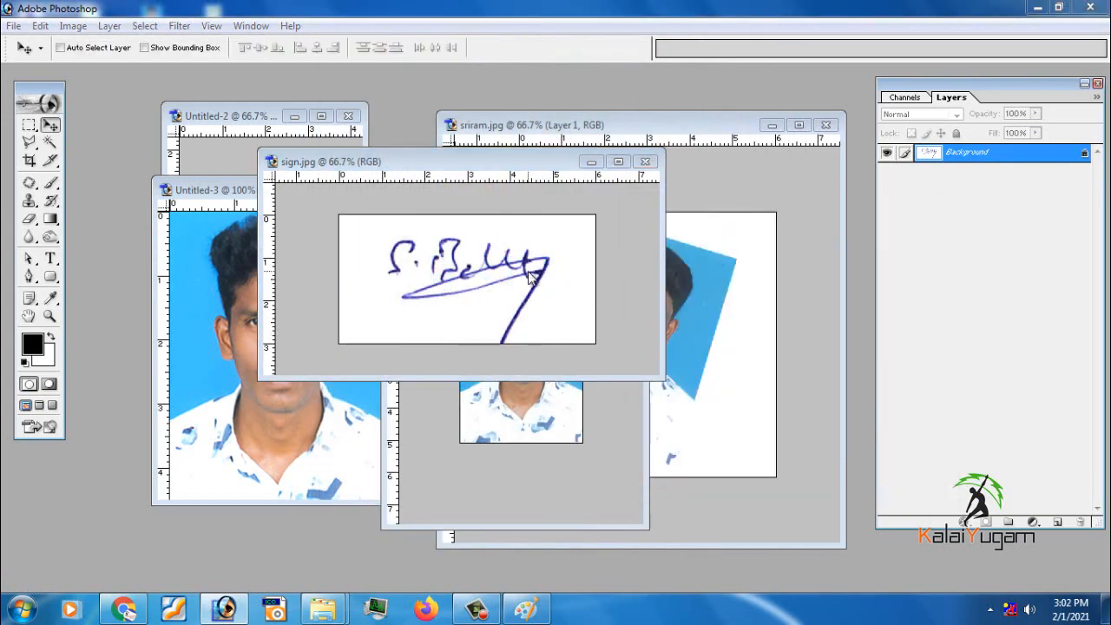
# Save the signature again over the existing sign.jpg, with JPEG quality 12 (Maximum) and the Baseline ("Standard") format
pyautogui.hotkey('ctrl', 'shift', 's')
pyautogui.press('Return')
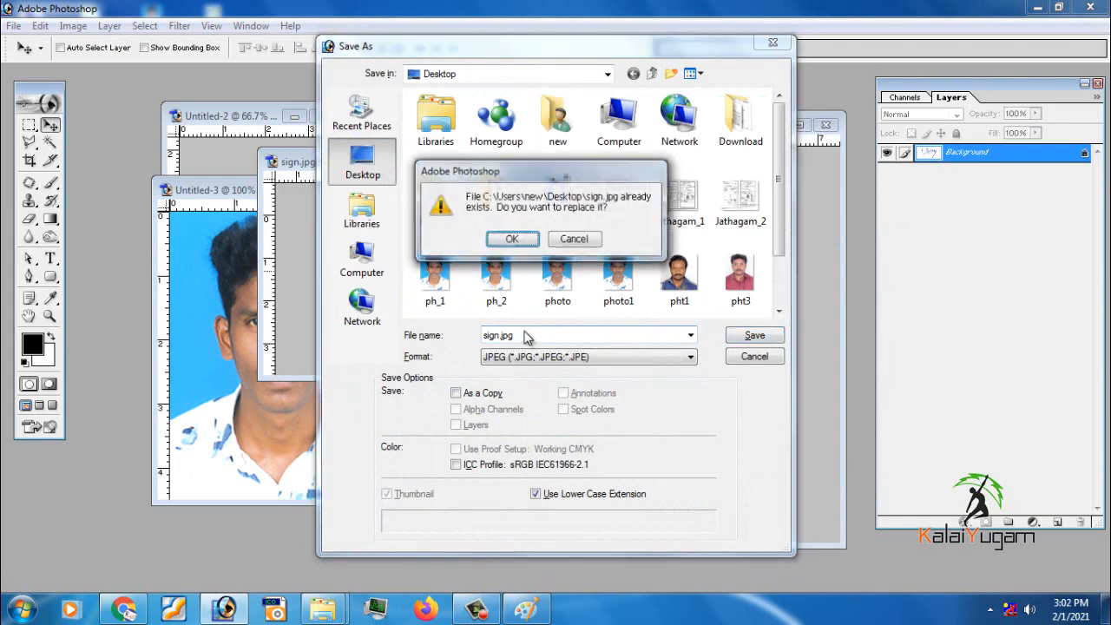
pyautogui.press('Return')
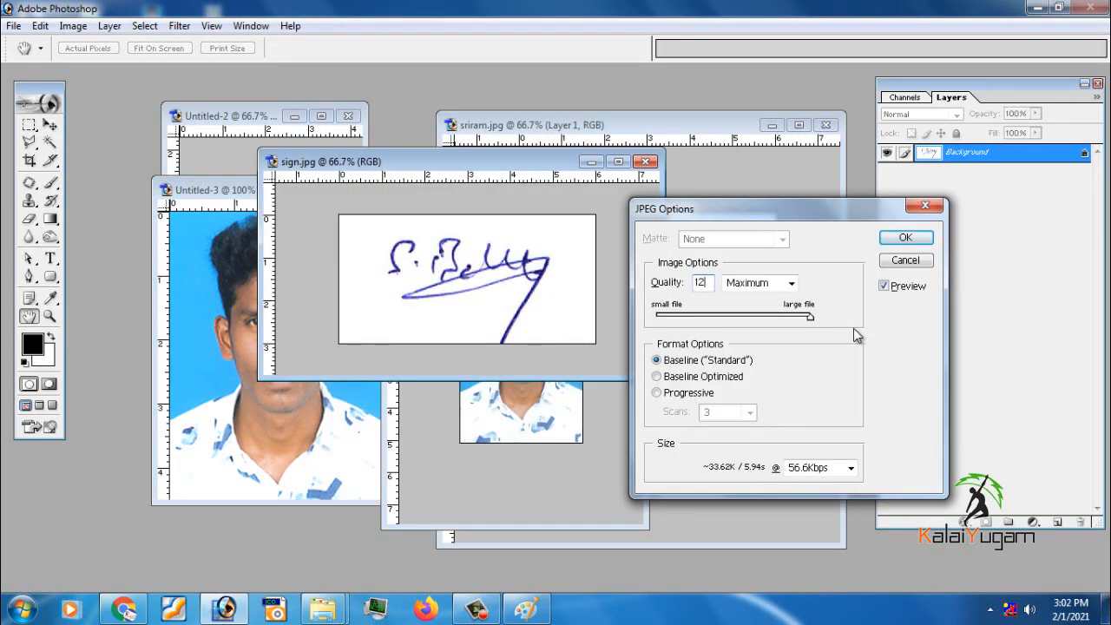
# Switch to the desktop, check the file size of sign in its properties and close them
pyautogui.press('super')
pyautogui.press('Escape')
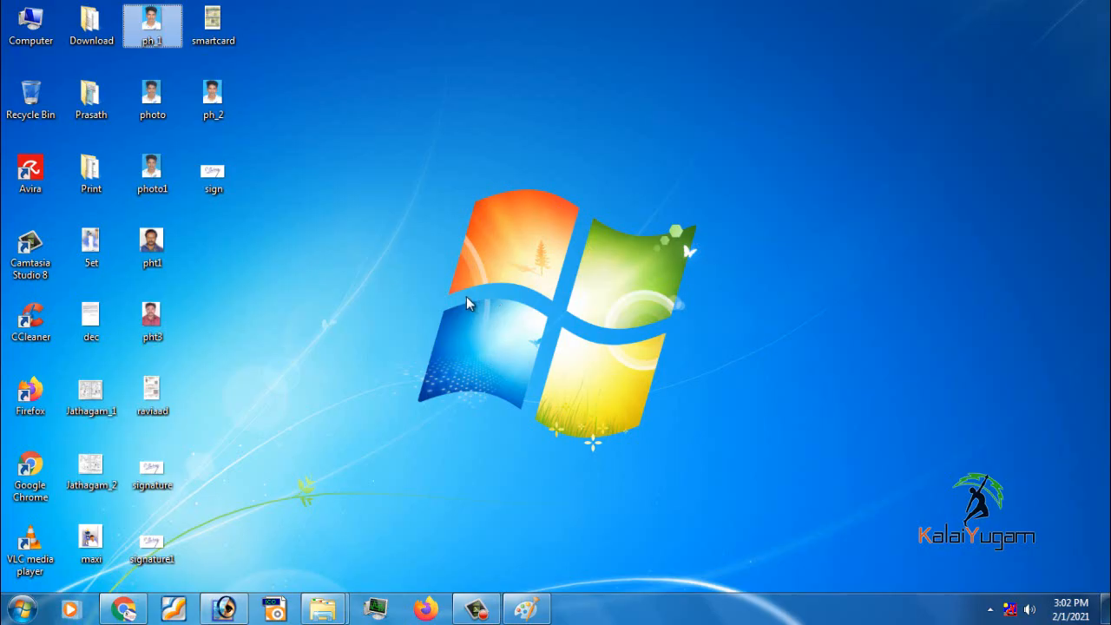
pyautogui.click(217, 186)
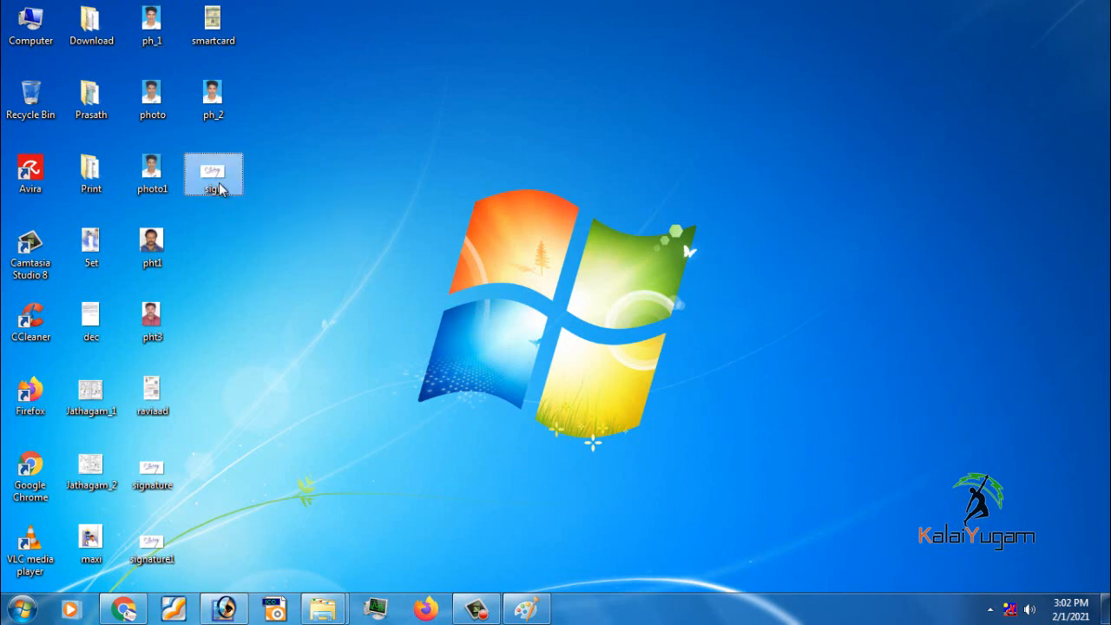
pyautogui.rightClick(217, 187)
pyautogui.click(290, 582)
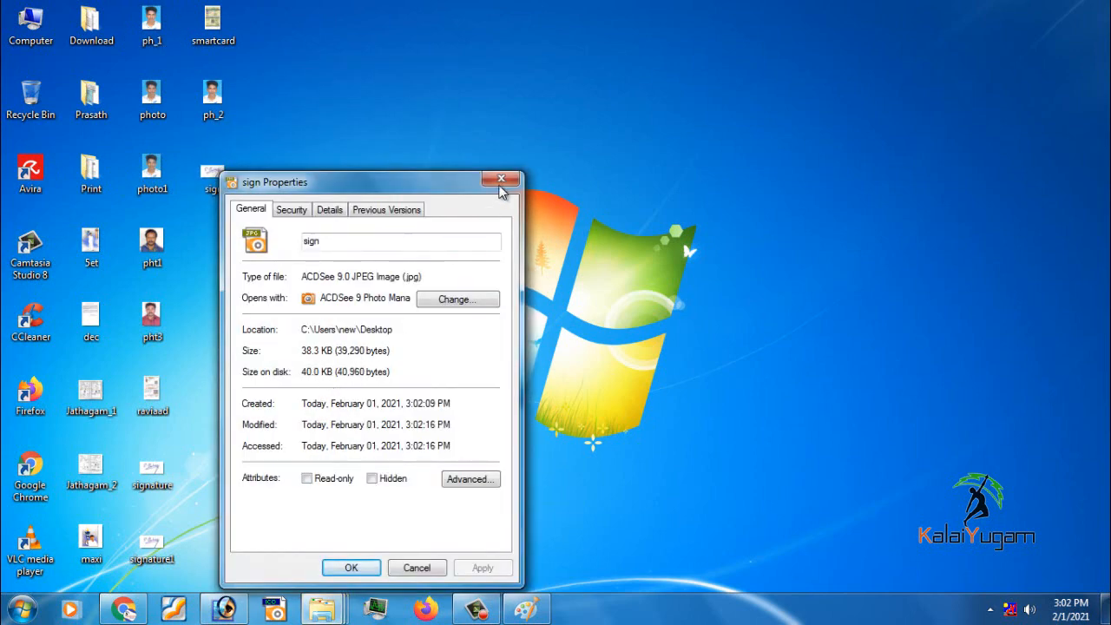
pyautogui.click(501, 180)
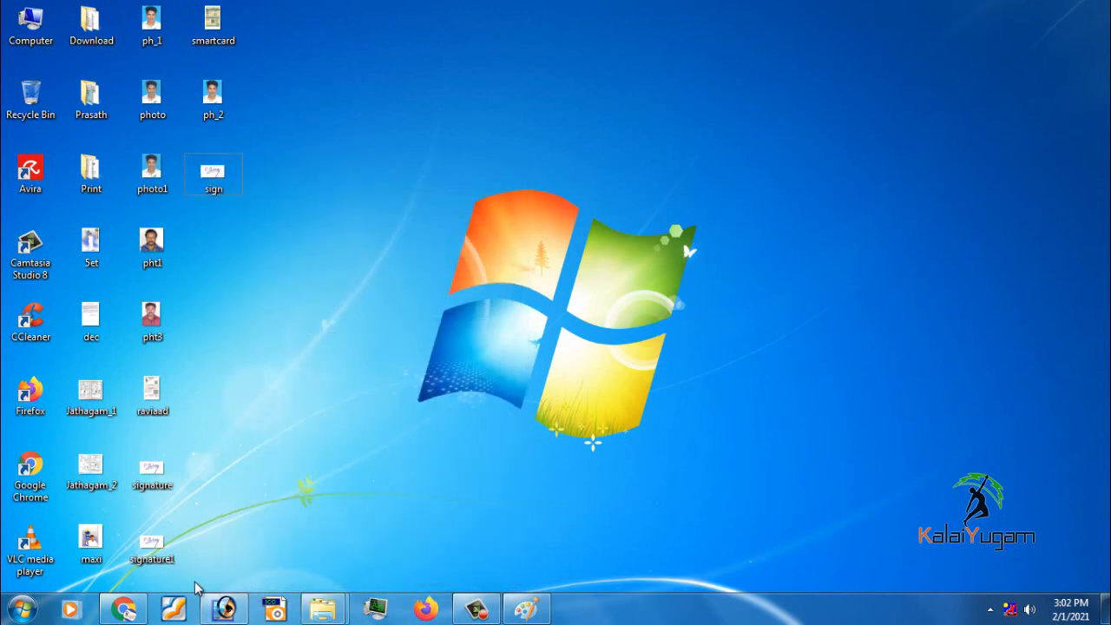
# Switch to Paint and open the sign picture from the desktop
pyautogui.click(526, 608)
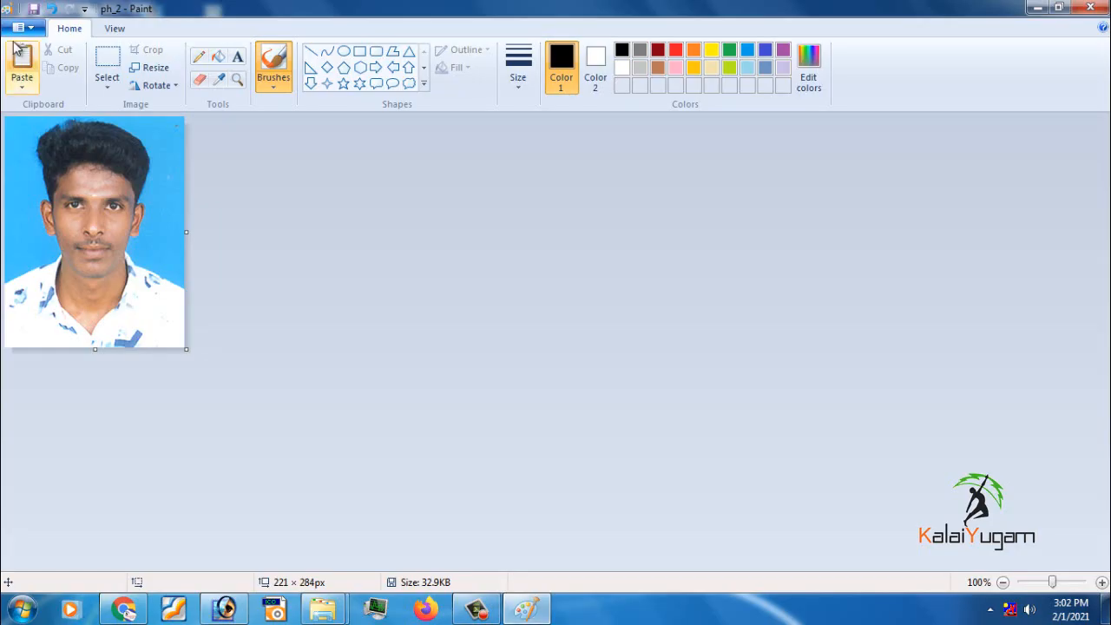
pyautogui.click(23, 27)
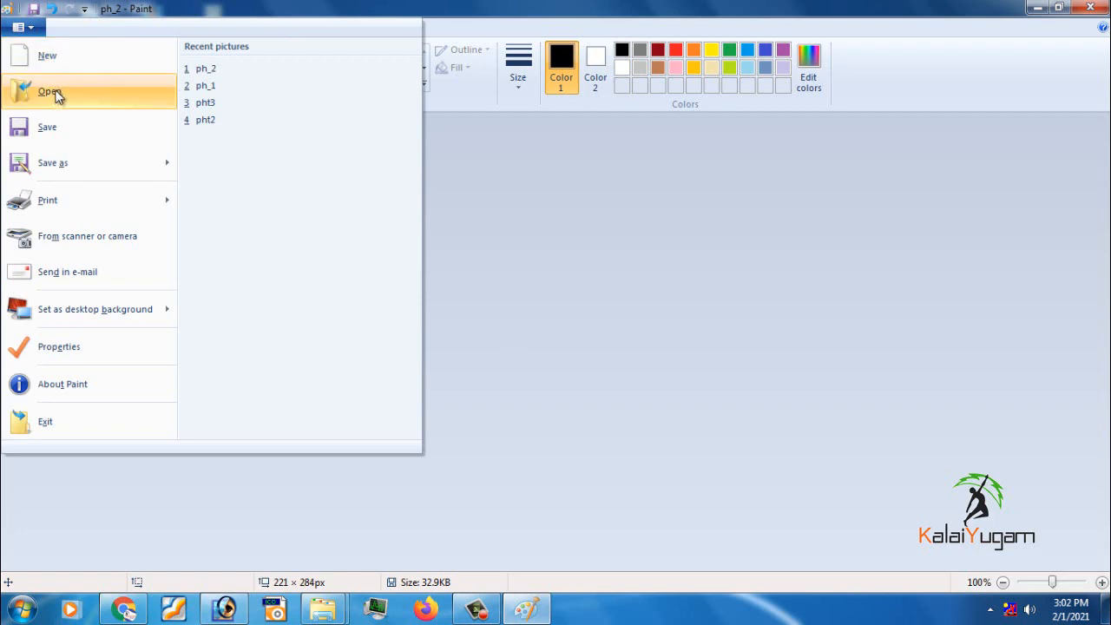
pyautogui.click(52, 92)
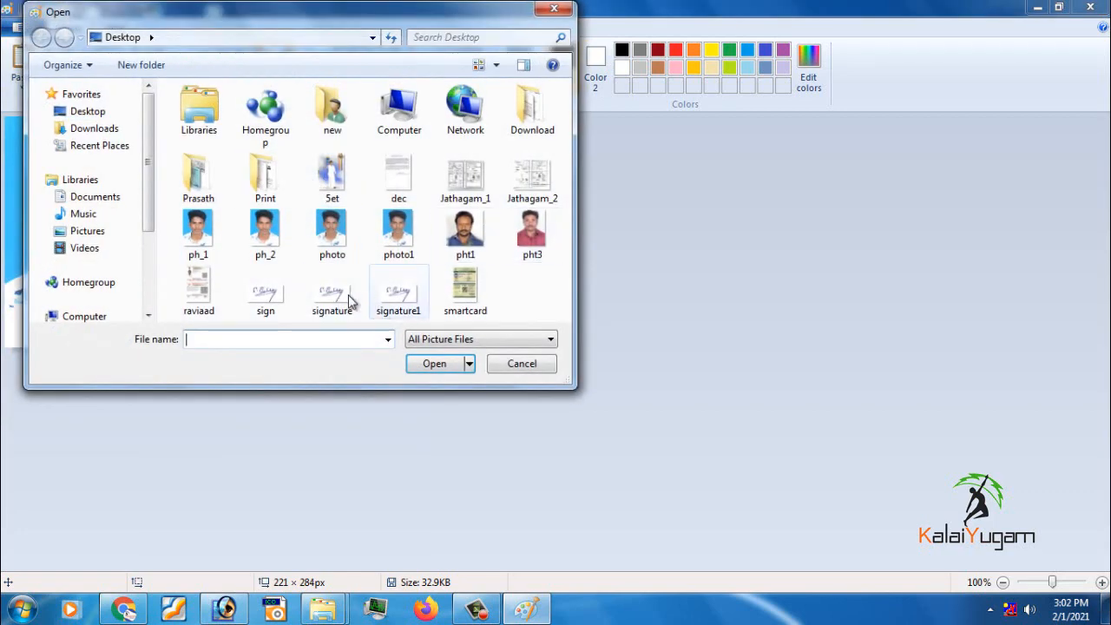
pyautogui.click(266, 294)
pyautogui.click(434, 363)
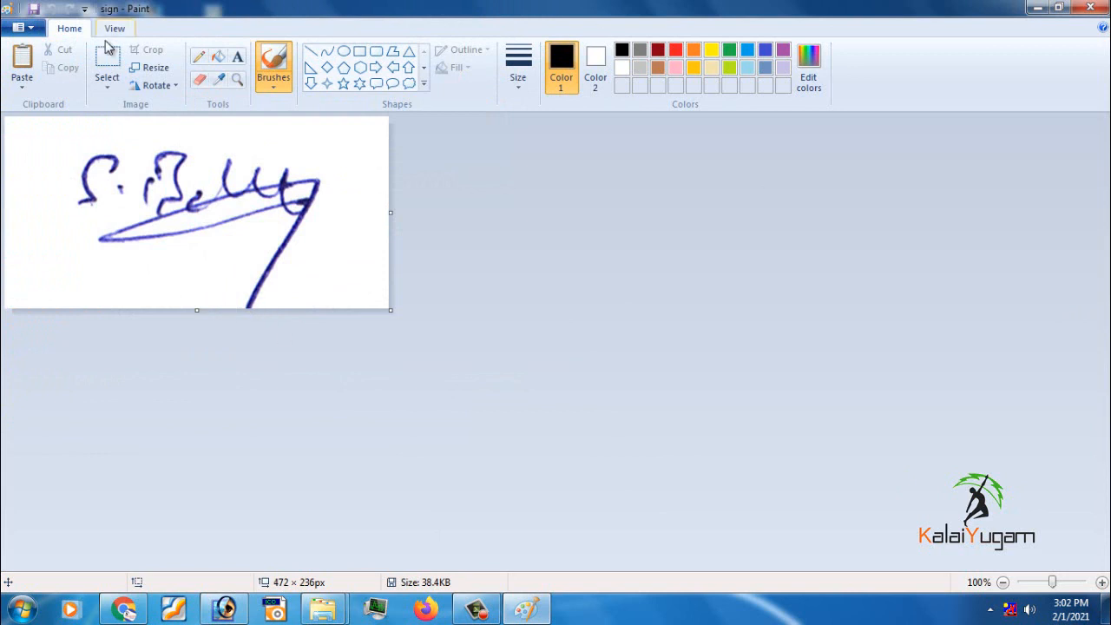
# Resize the signature to 70 percent horizontally and vertically with the aspect ratio maintained
pyautogui.click(149, 67)
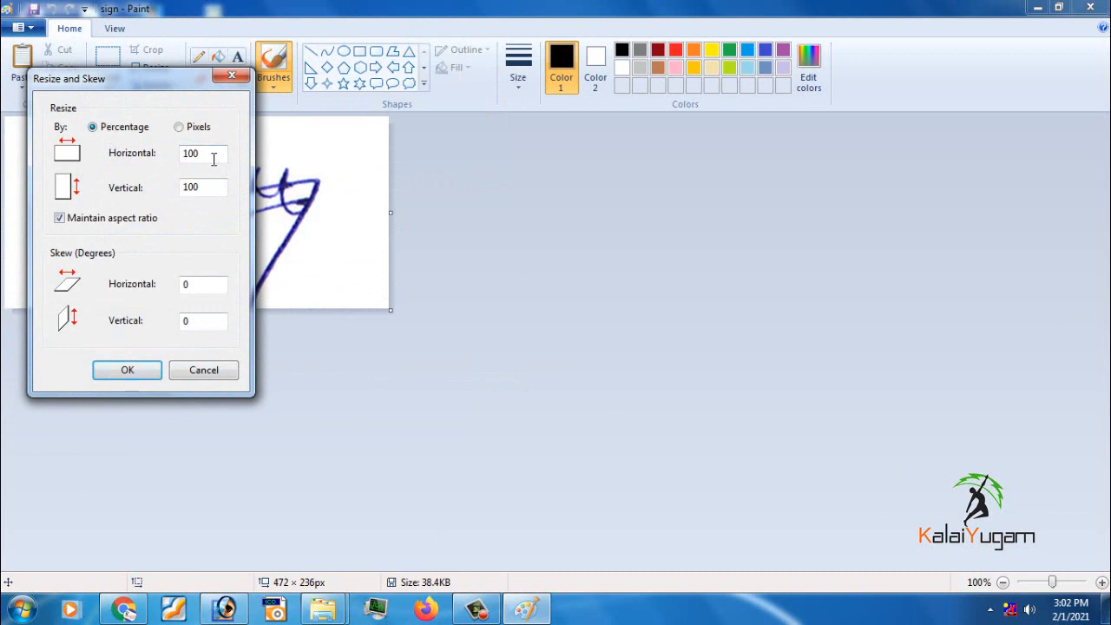
pyautogui.moveTo(217, 154); pyautogui.dragTo(180, 155)
pyautogui.write('70')
pyautogui.click(141, 366)
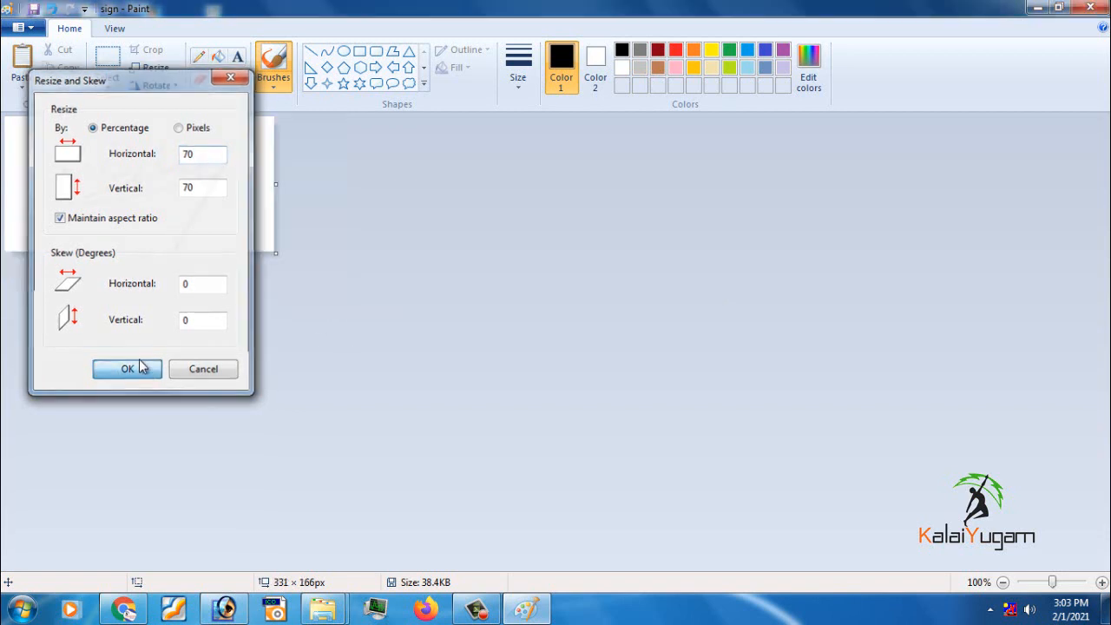
# Save the resized signature to the desktop as a JPEG picture named sign1
pyautogui.click(24, 27)
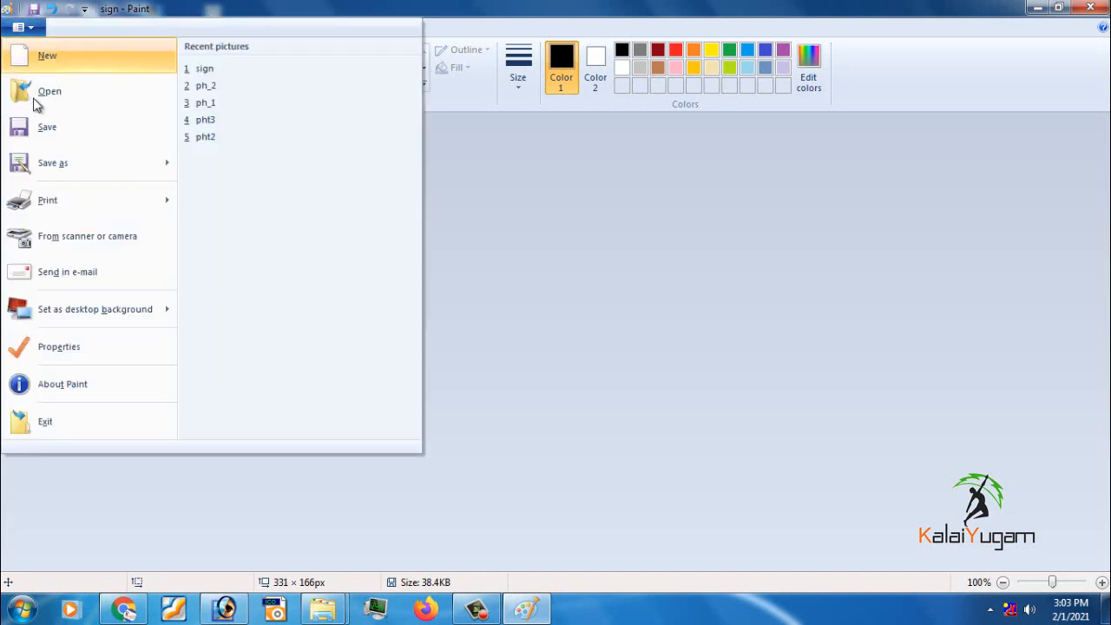
pyautogui.click(39, 171)
pyautogui.click(181, 300)
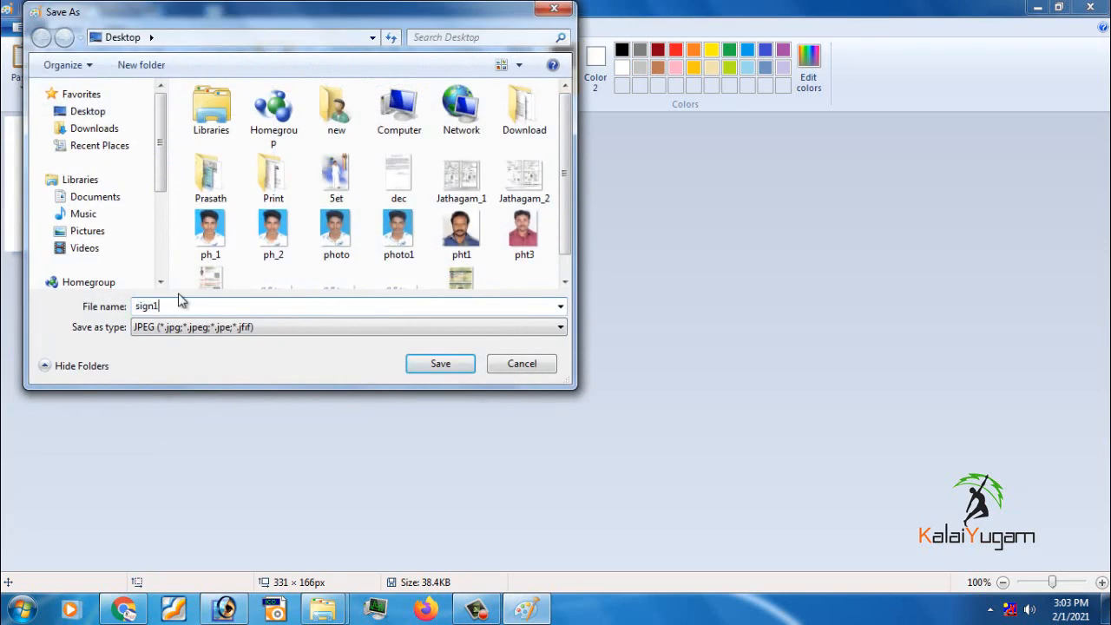
pyautogui.press('Return')
# Switch to the desktop, check the file size of sign1 in its properties and close them
pyautogui.press('super+d')
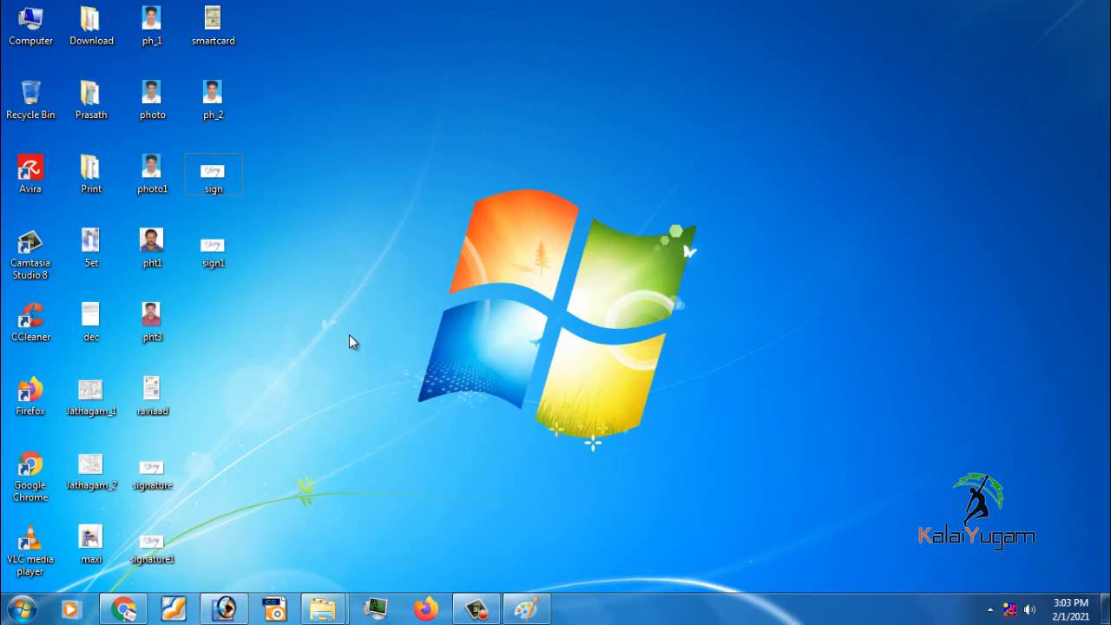
pyautogui.click(213, 261)
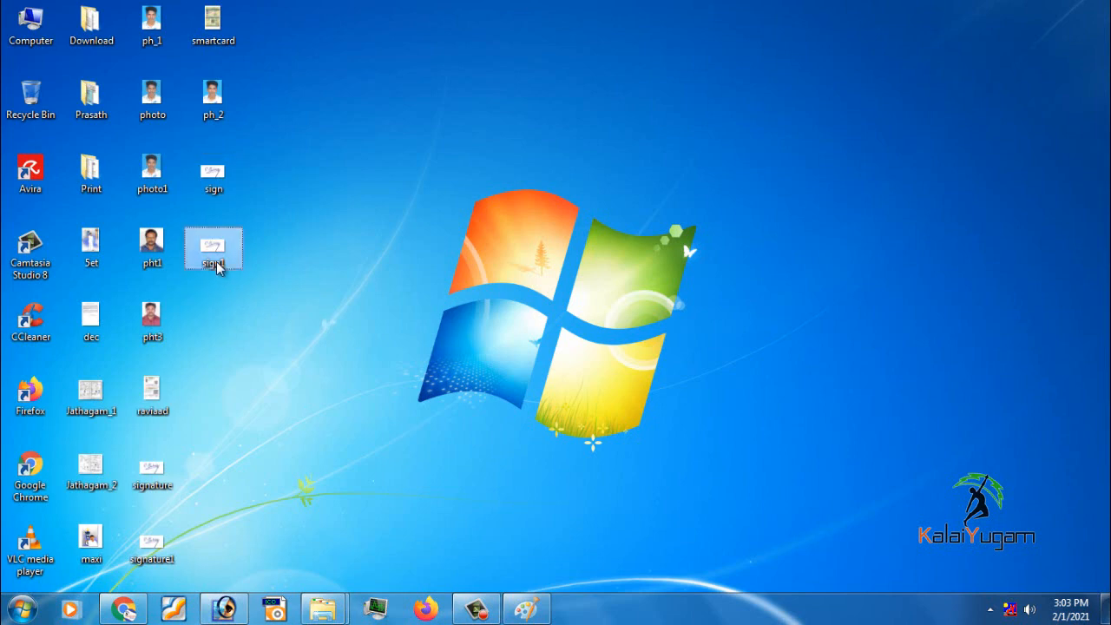
pyautogui.rightClick(217, 265)
pyautogui.click(285, 582)
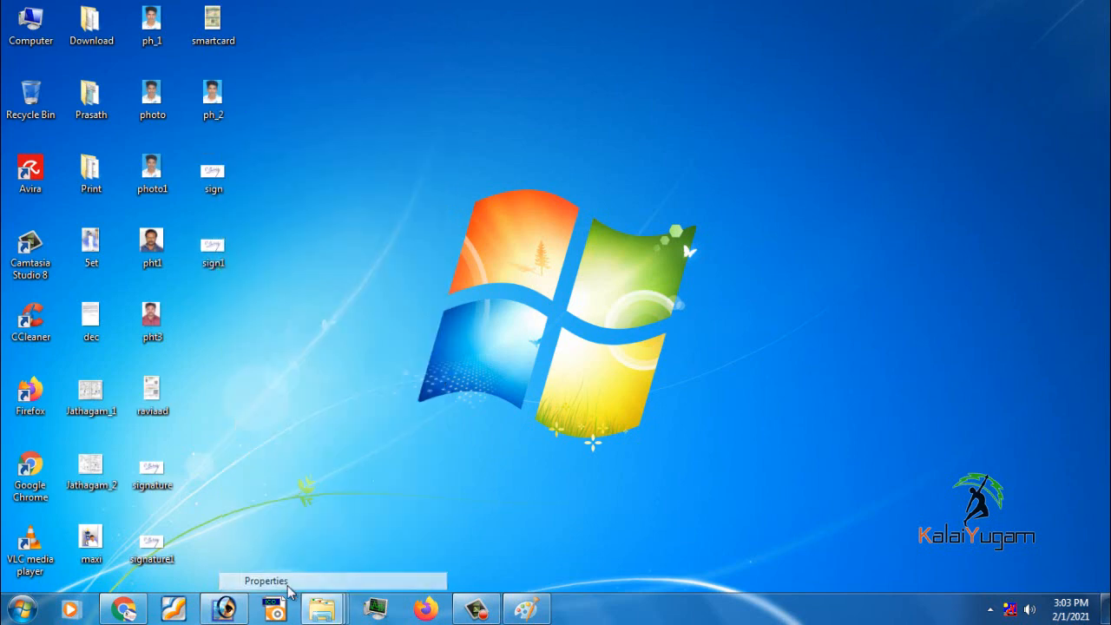
pyautogui.moveTo(372, 186); pyautogui.dragTo(440, 155)
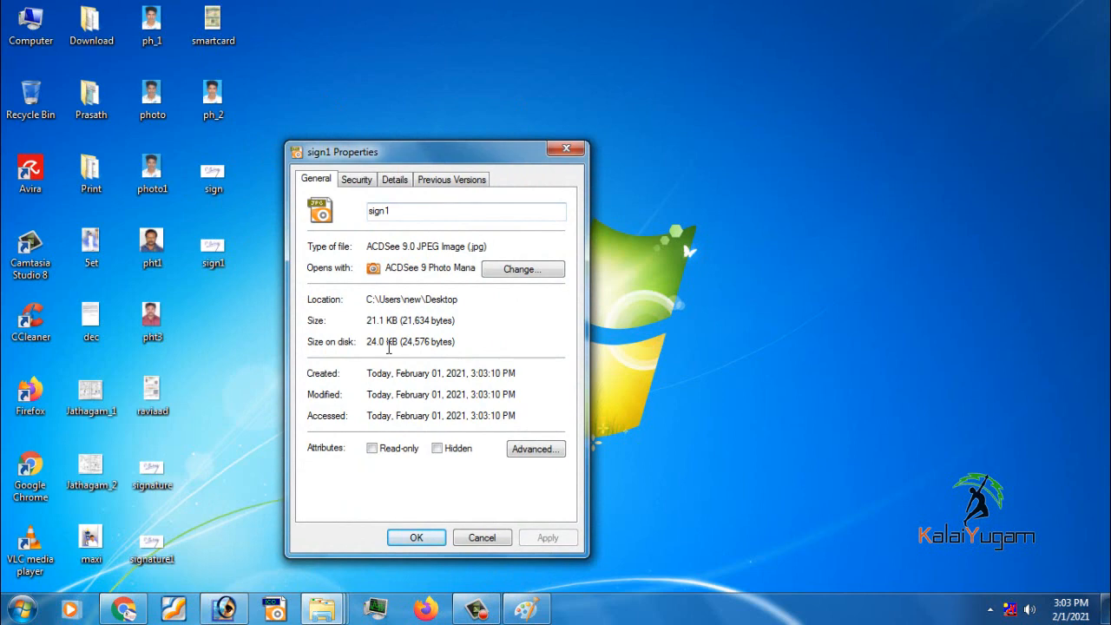
pyautogui.click(566, 149)
# Return to Paint and resize the sign1 picture to 80 percent horizontally and vertically with the aspect ratio maintained
pyautogui.click(224, 609)
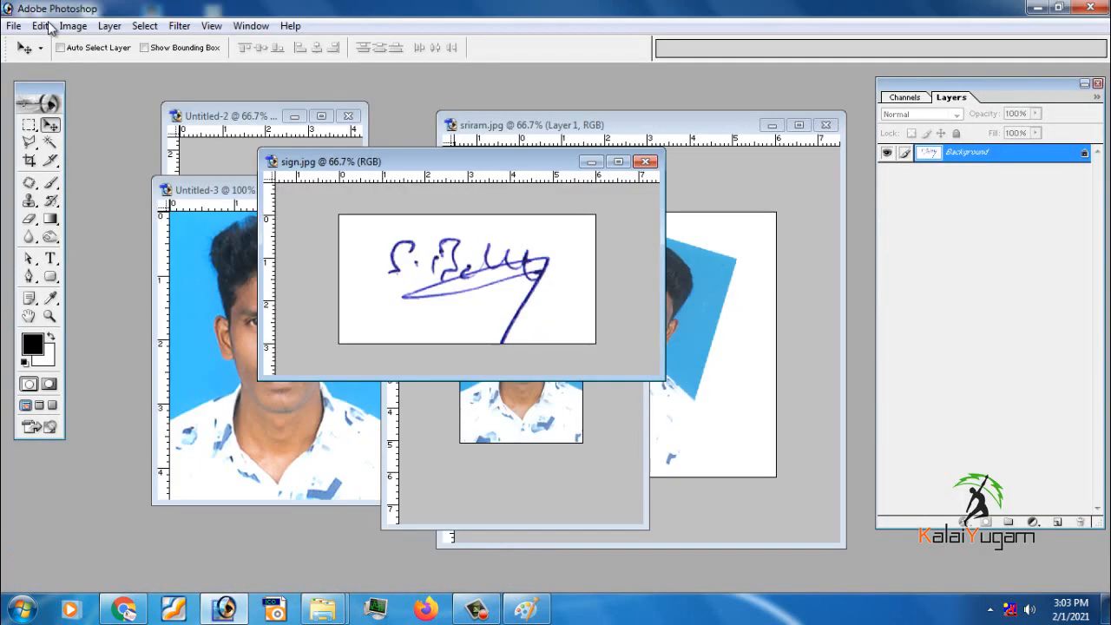
pyautogui.click(525, 608)
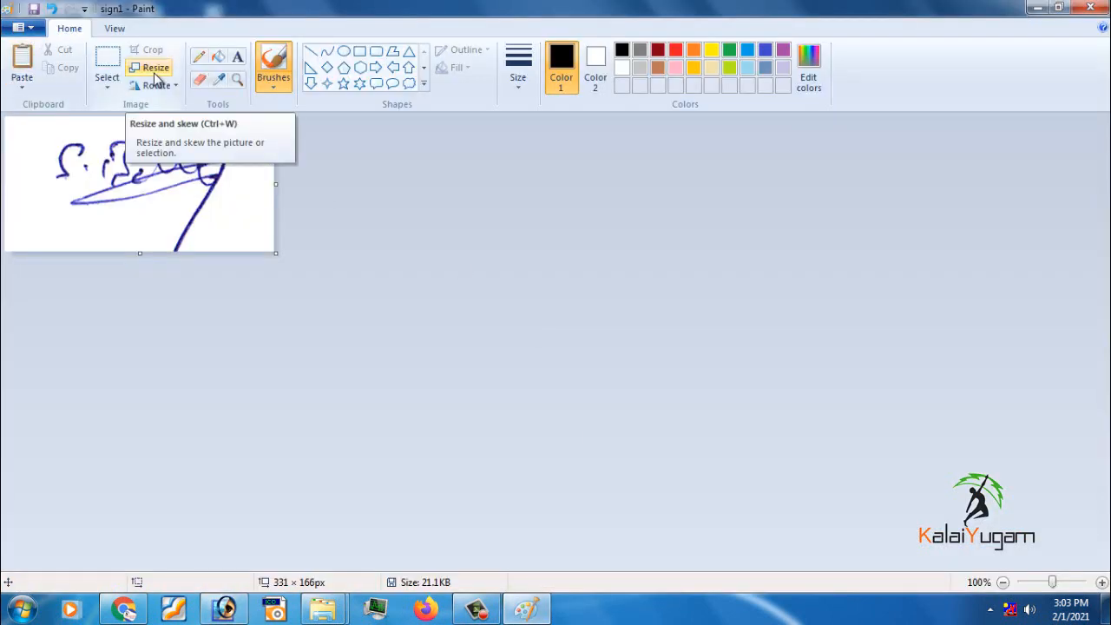
pyautogui.click(154, 74)
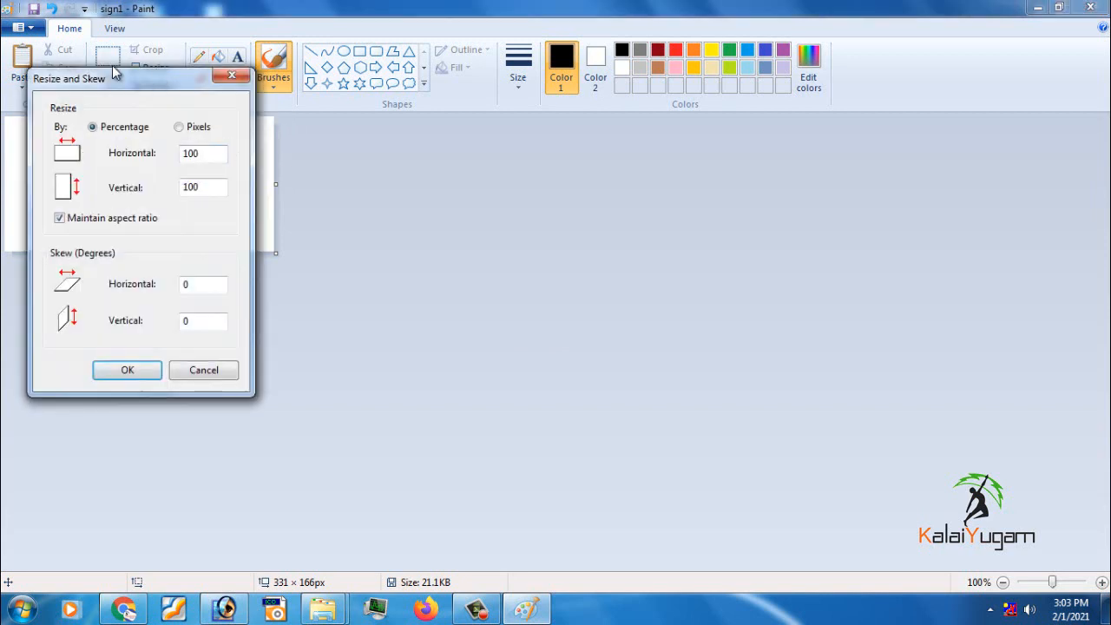
pyautogui.moveTo(136, 88); pyautogui.dragTo(233, 118)
pyautogui.moveTo(303, 183); pyautogui.dragTo(257, 186)
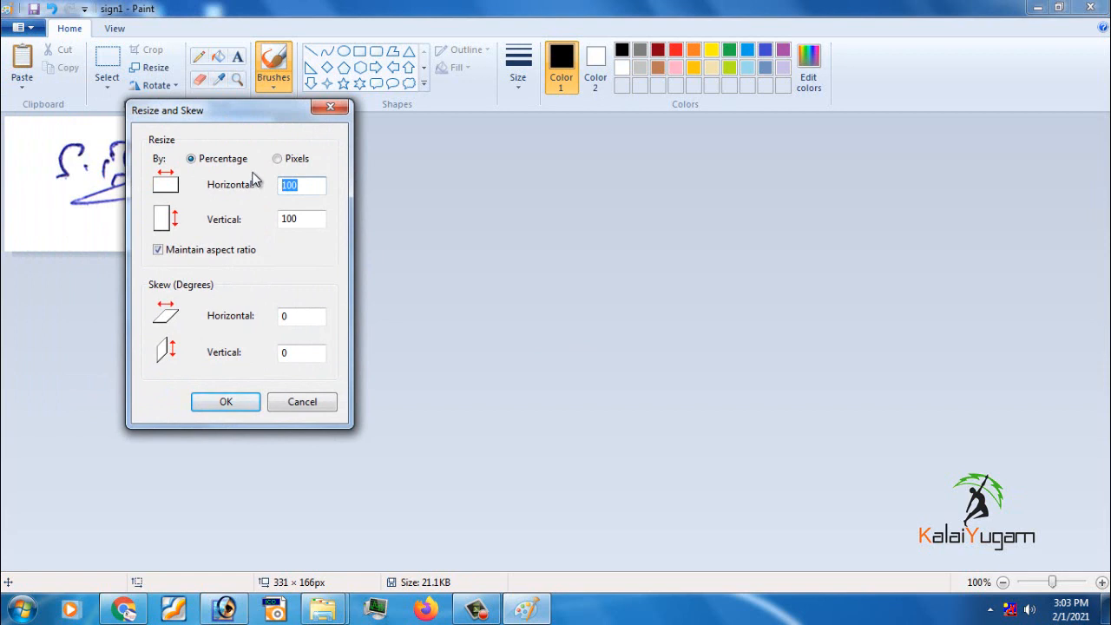
pyautogui.write('80')
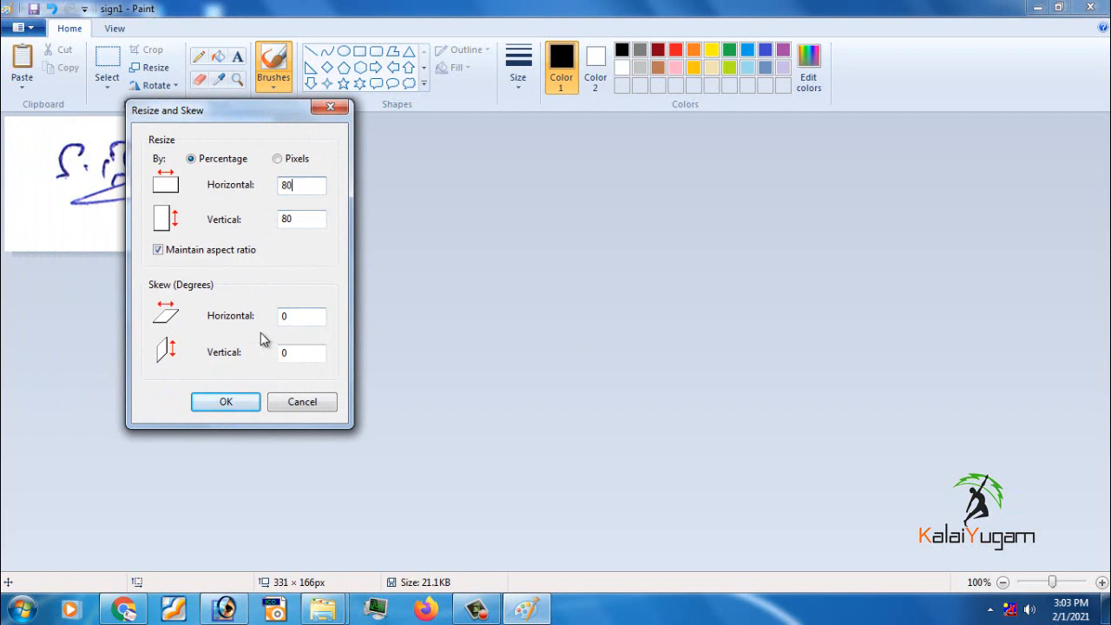
pyautogui.click(222, 403)
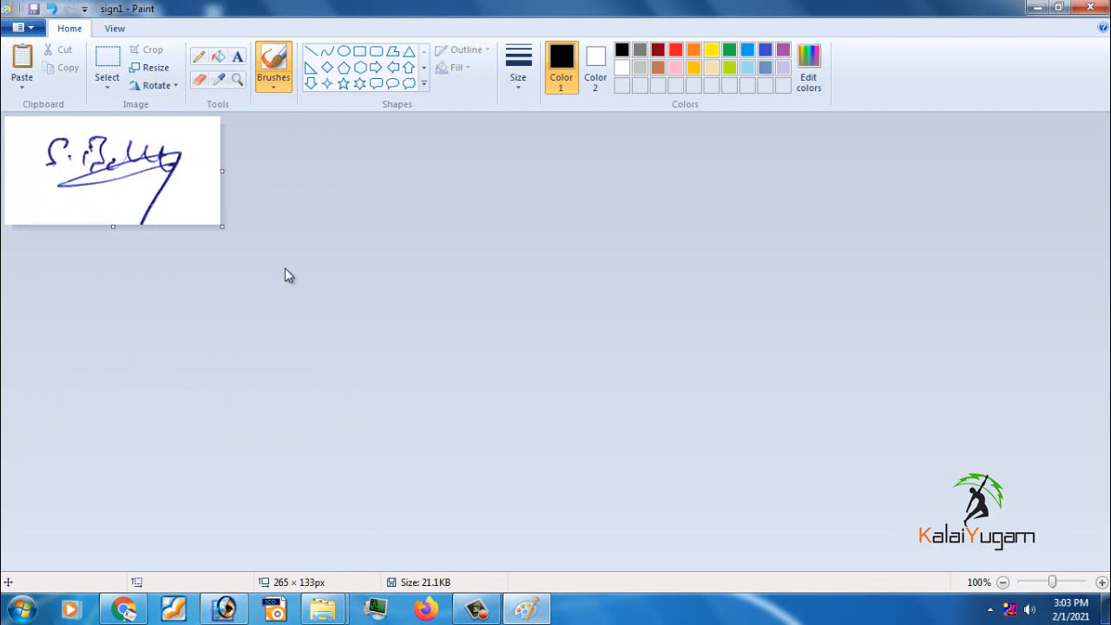
# Save the resized signature to the desktop as a separate JPEG picture named sign3
pyautogui.click(17, 27)
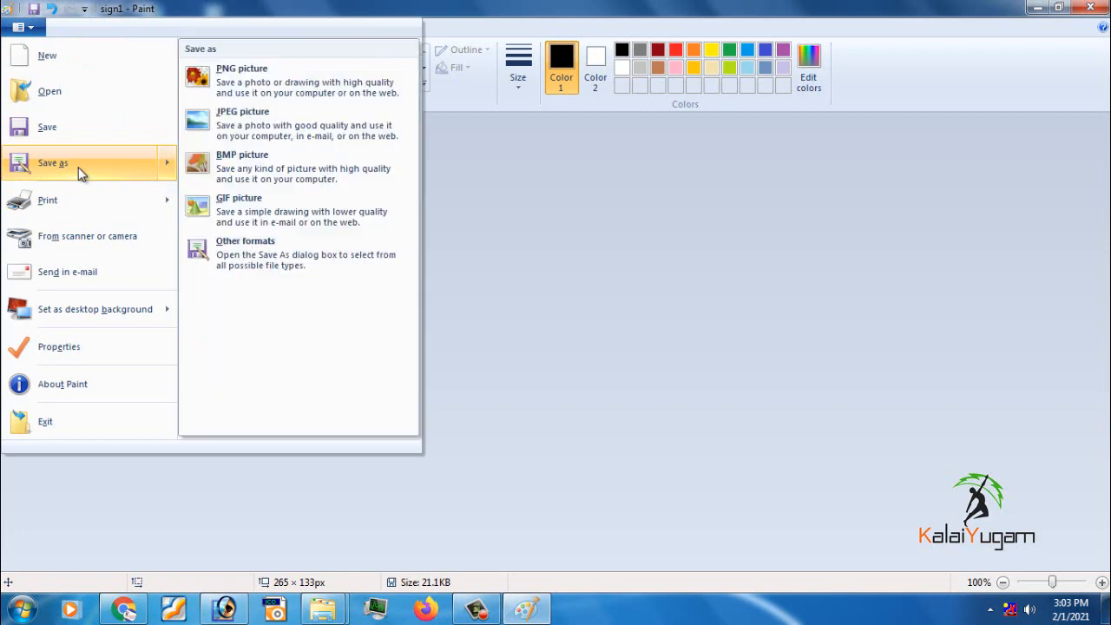
pyautogui.click(79, 167)
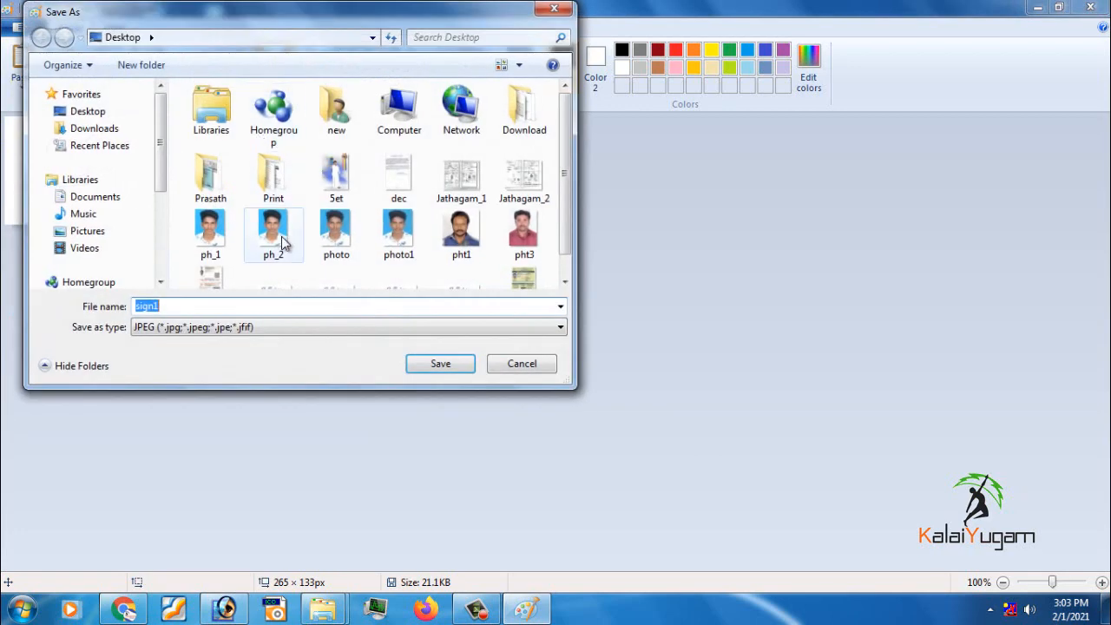
pyautogui.press('End')
pyautogui.press('BackSpace')
pyautogui.press('Return')
# Switch to the desktop, check the file size of sign3 in its properties and close them
pyautogui.press('super+d')
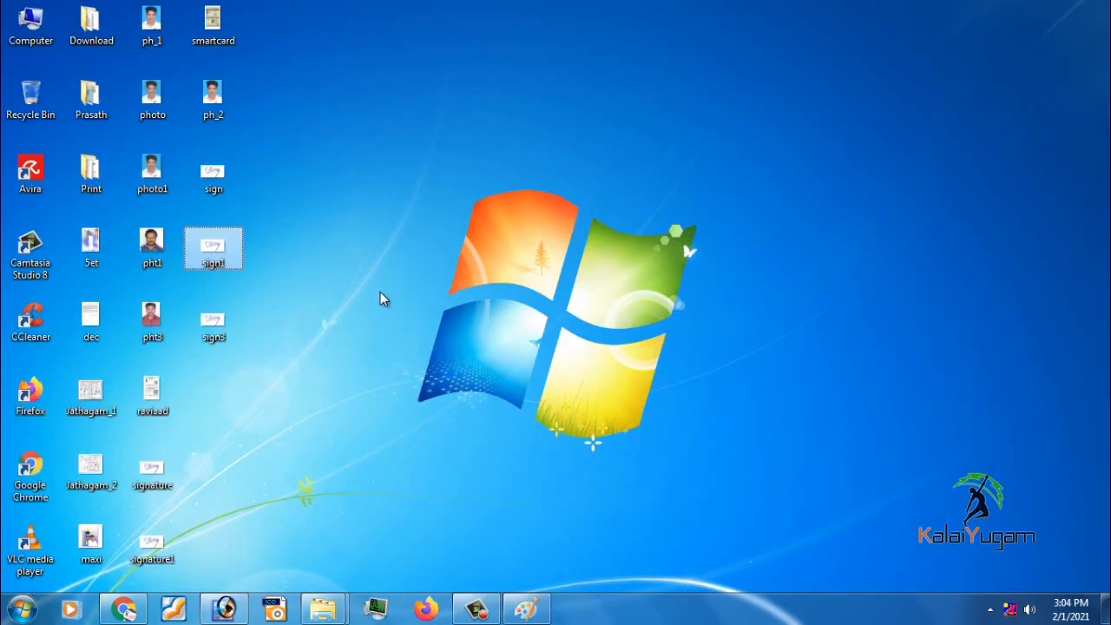
pyautogui.rightClick(217, 333)
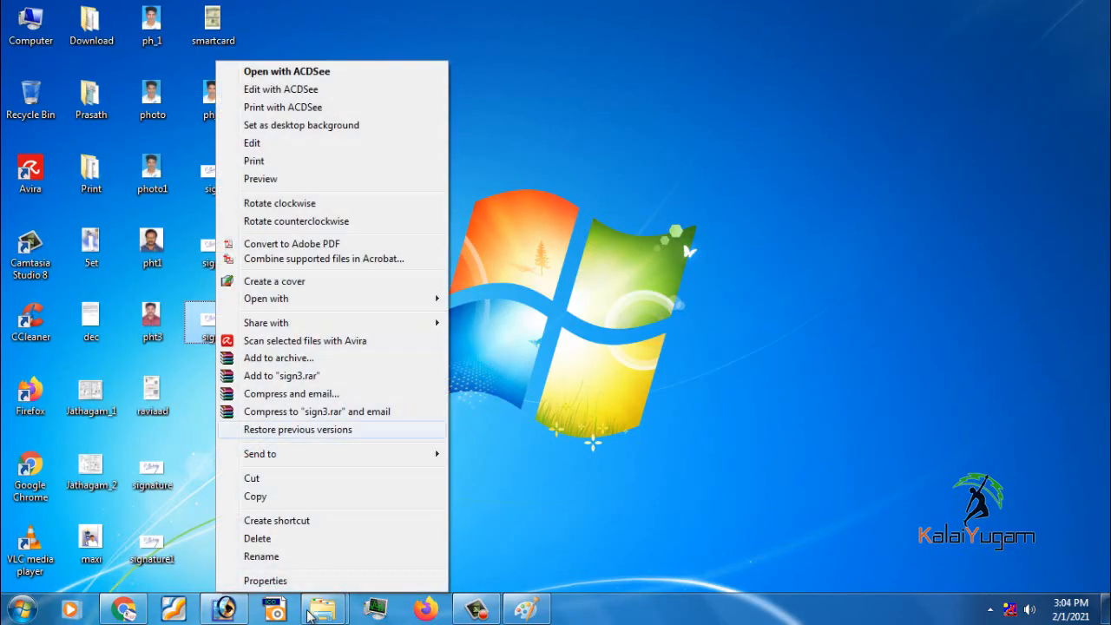
pyautogui.click(270, 584)
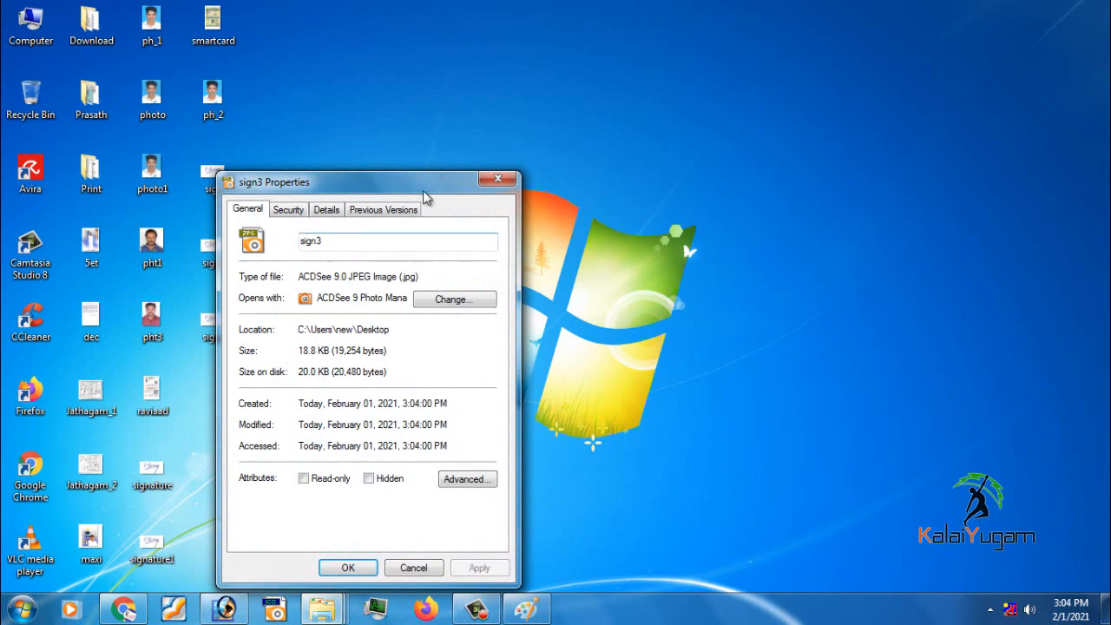
pyautogui.moveTo(452, 187); pyautogui.dragTo(516, 185)
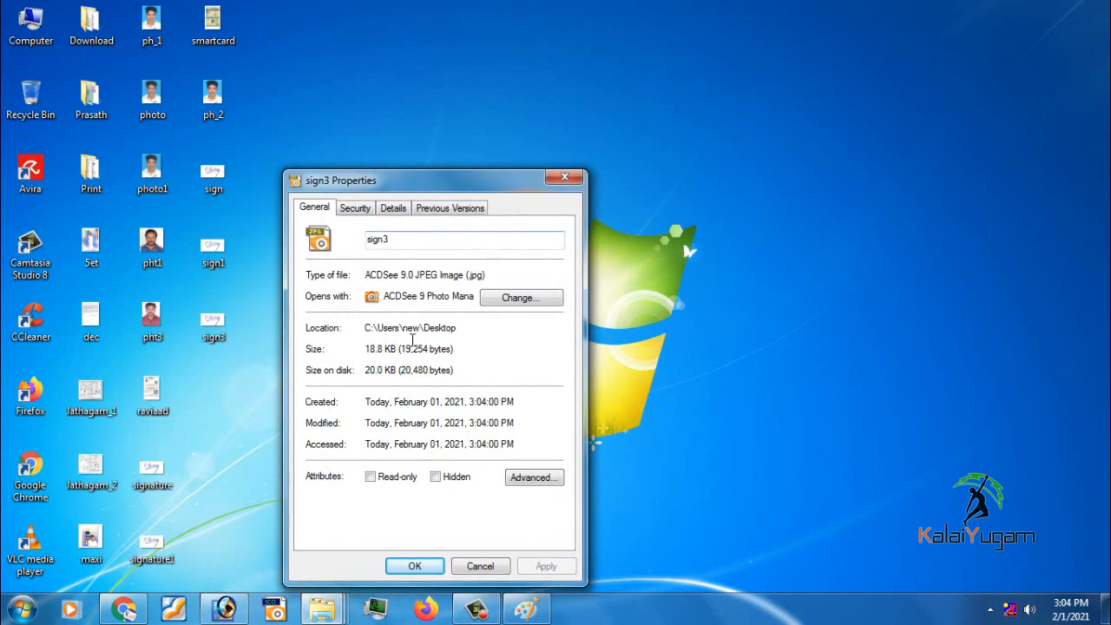
pyautogui.click(570, 177)
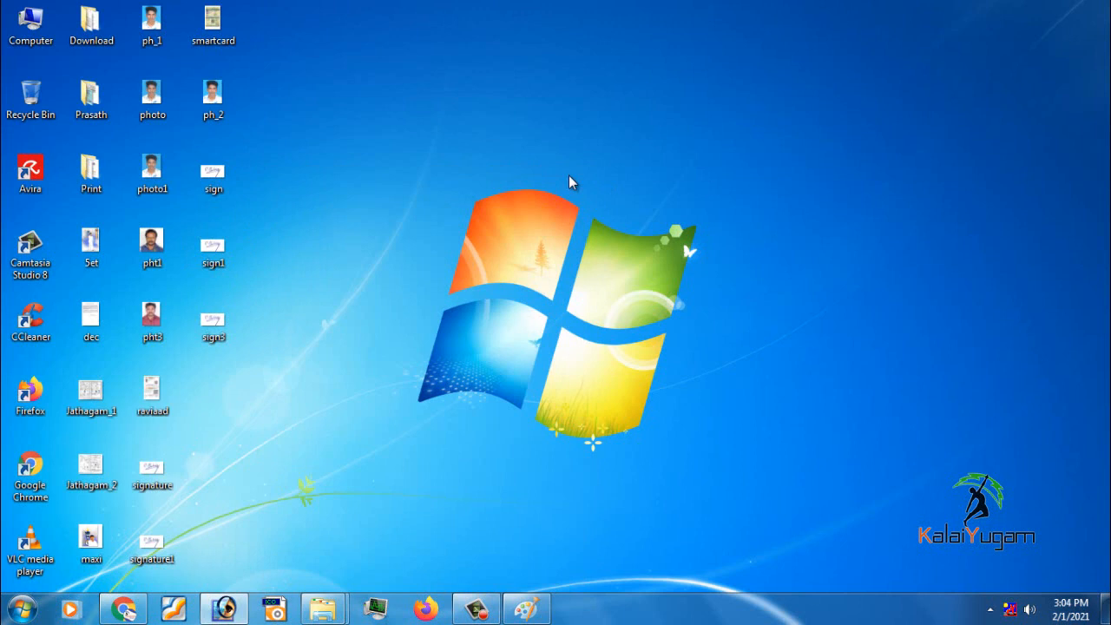
# Check the properties of the ph_1 photo on the desktop and close them
pyautogui.moveTo(159, 38)
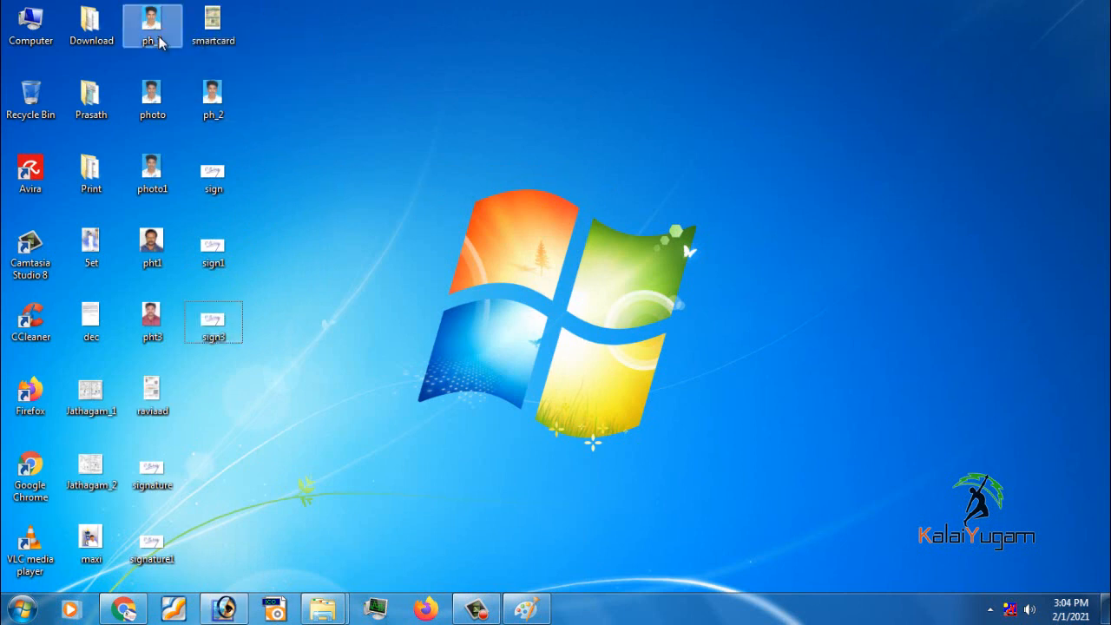
pyautogui.click(159, 38)
pyautogui.rightClick(150, 39)
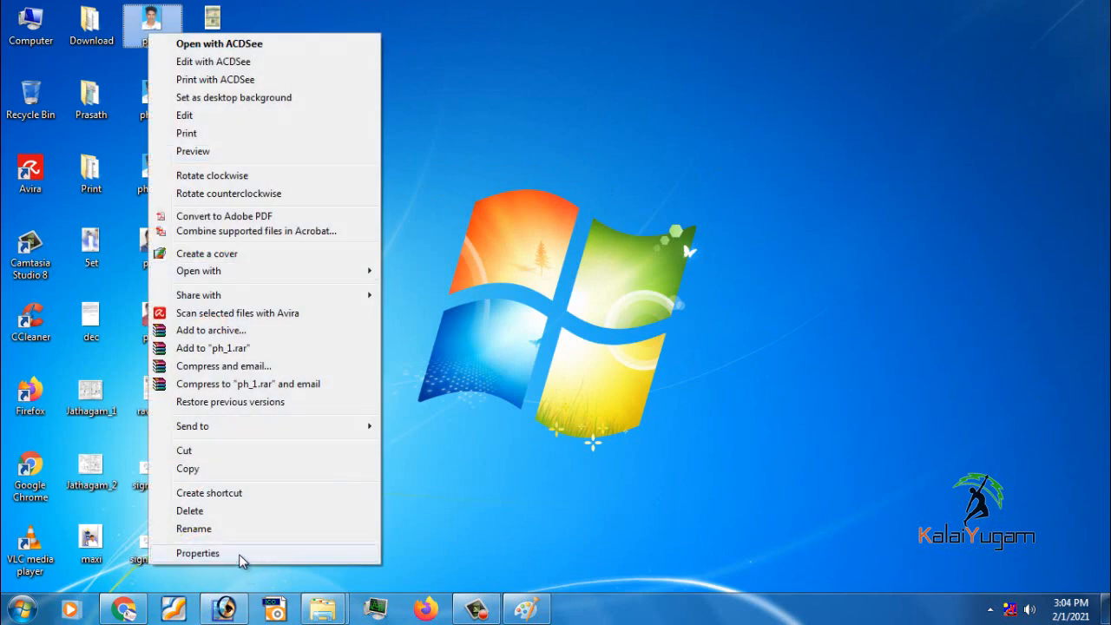
pyautogui.click(240, 556)
pyautogui.press('Escape')
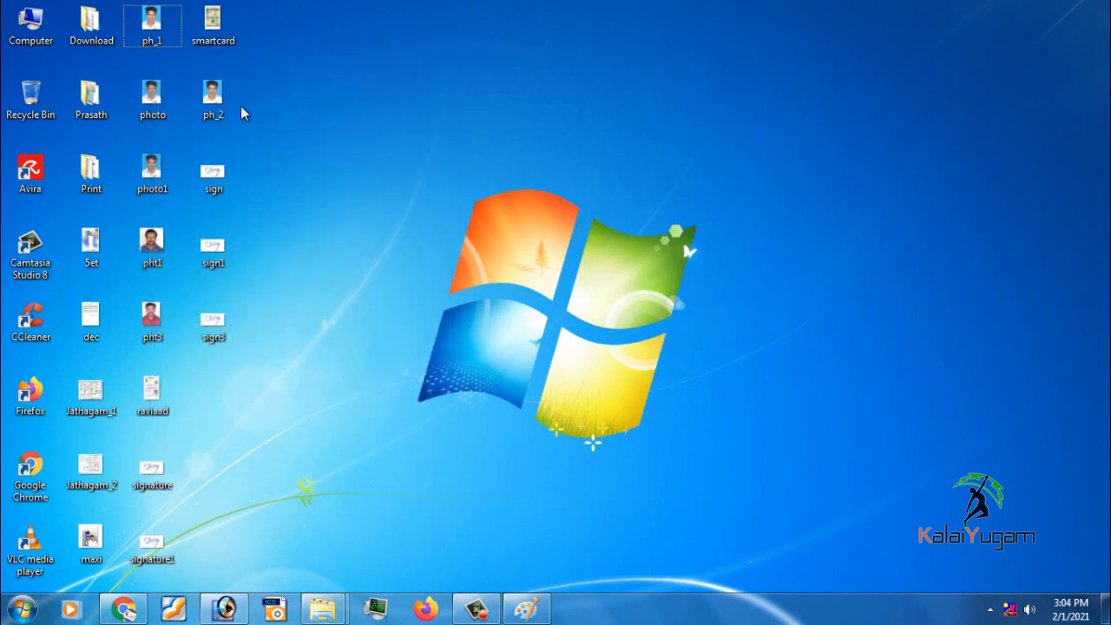
# Open the ph_1 photo from the desktop with Microsoft Office Picture Manager
pyautogui.rightClick(156, 33)
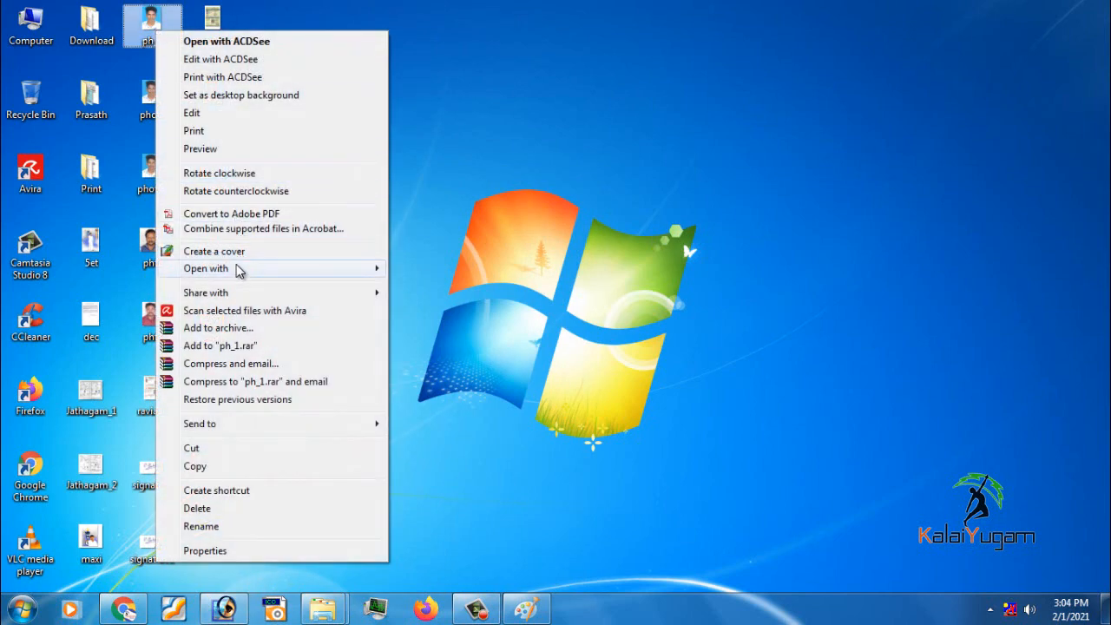
pyautogui.moveTo(281, 269)
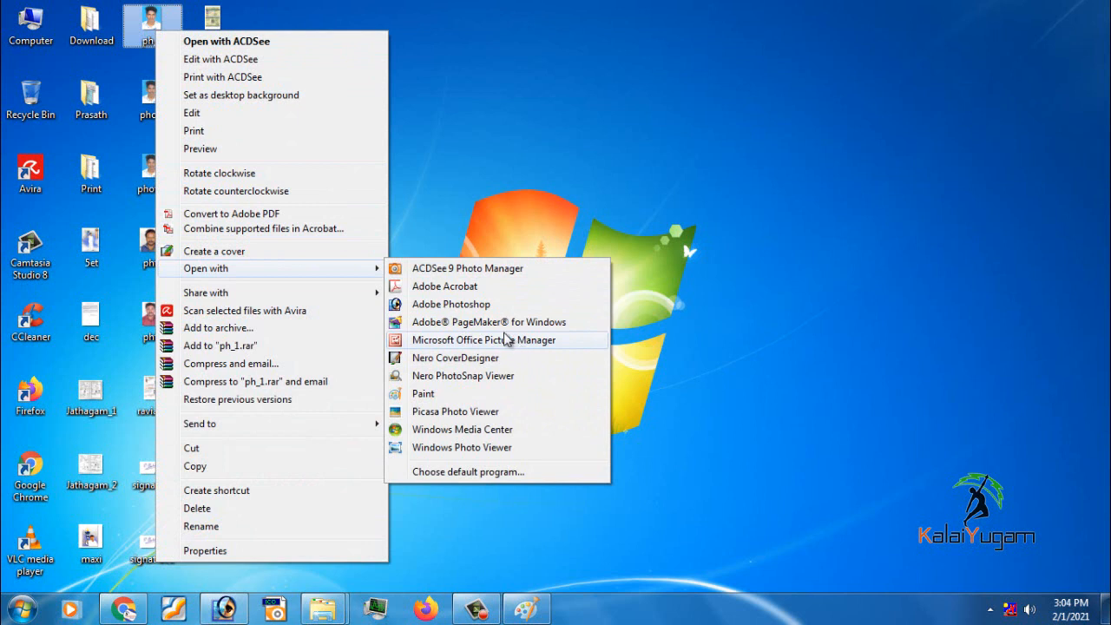
pyautogui.click(521, 343)
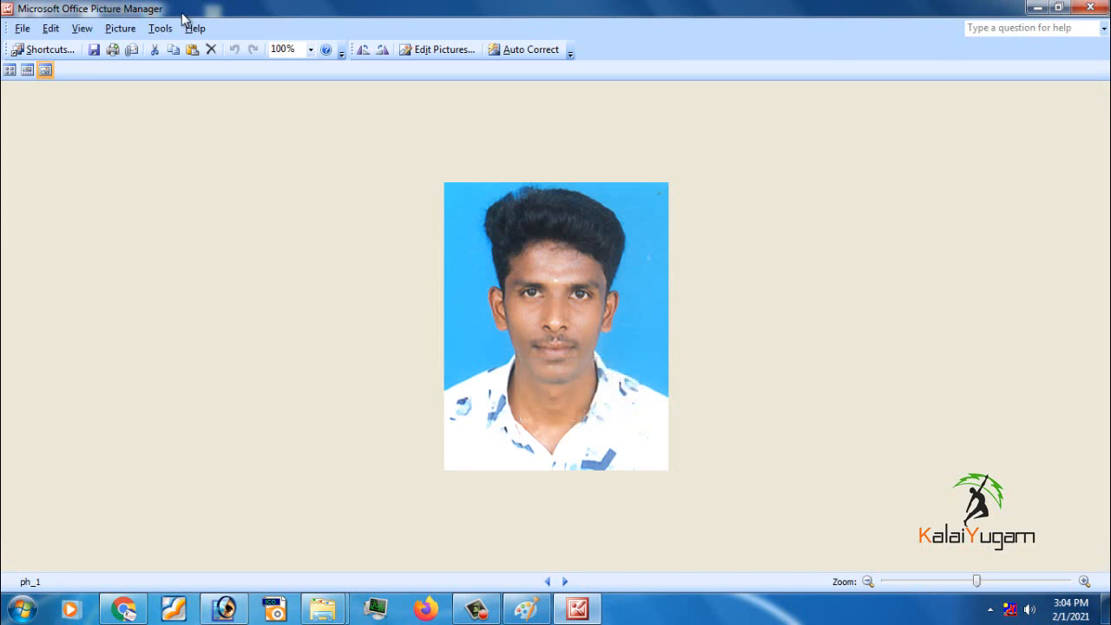
# Resize the ph_1 photo to 70 percent of its original width and height
pyautogui.click(118, 30)
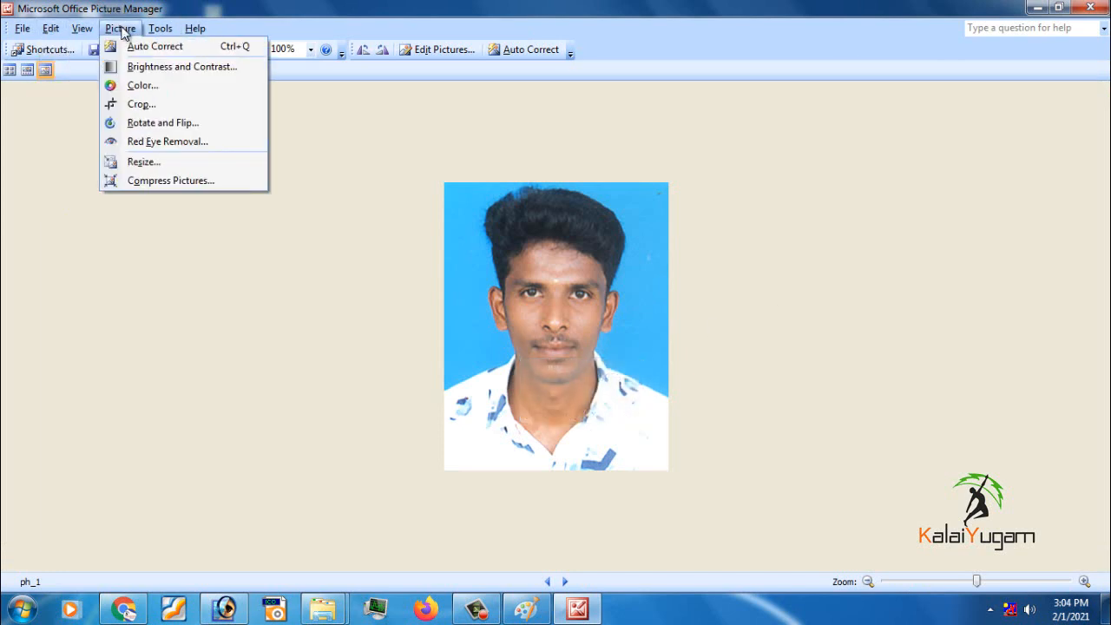
pyautogui.click(152, 163)
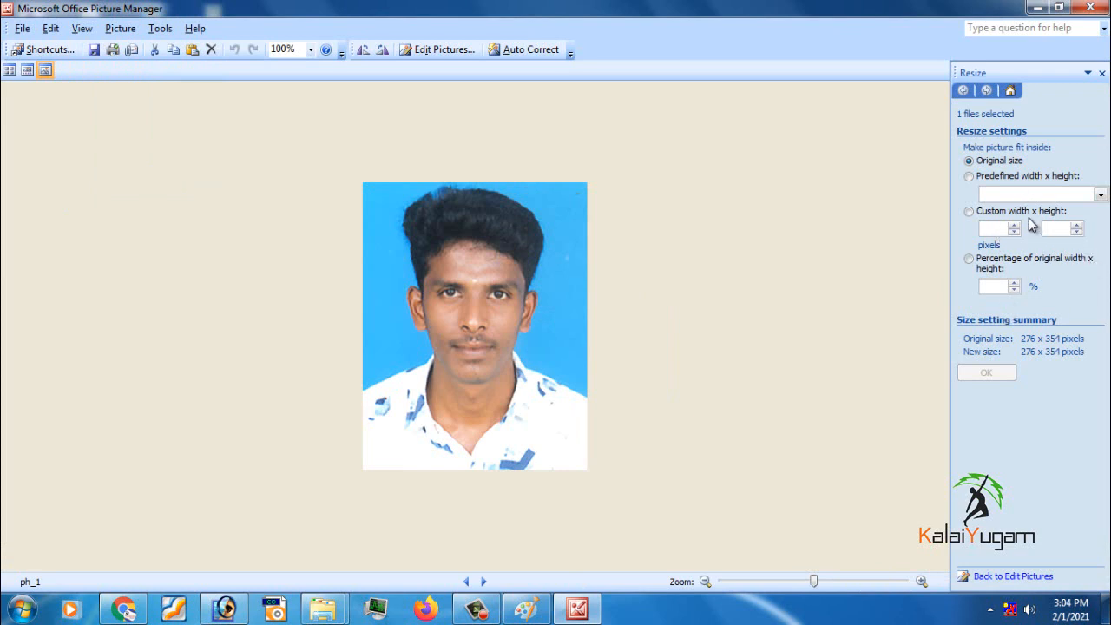
pyautogui.click(970, 213)
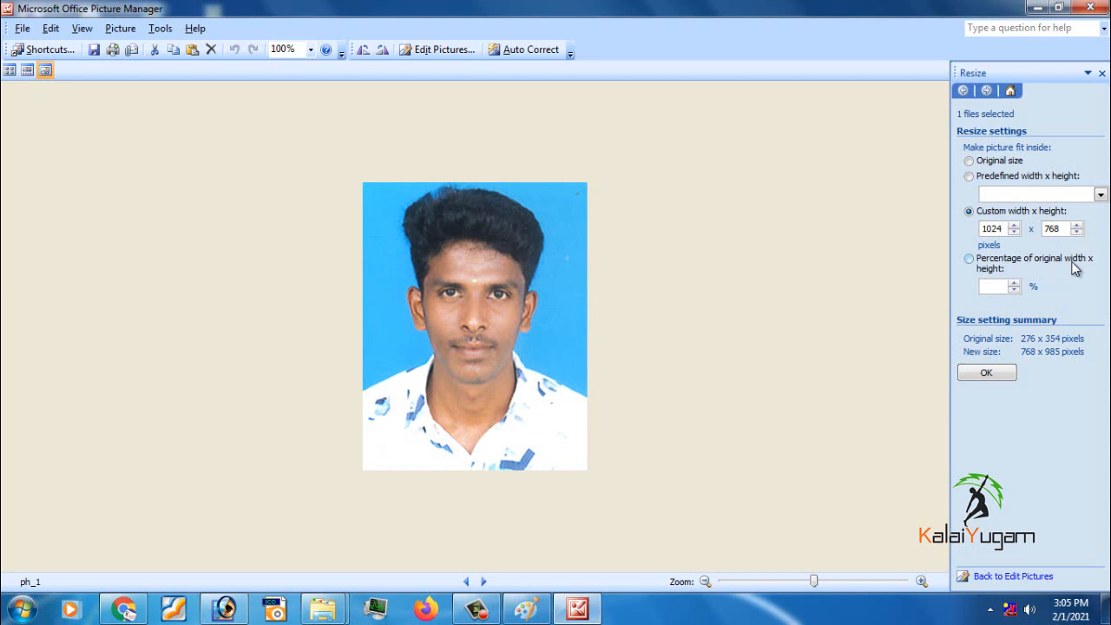
pyautogui.click(969, 260)
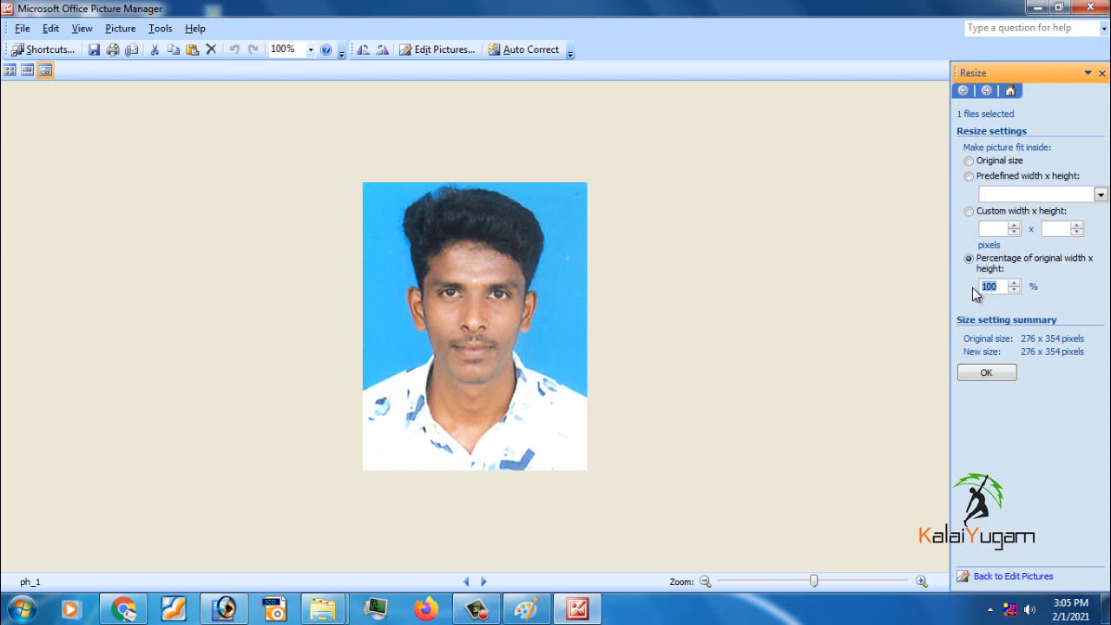
pyautogui.write('70')
pyautogui.click(987, 375)
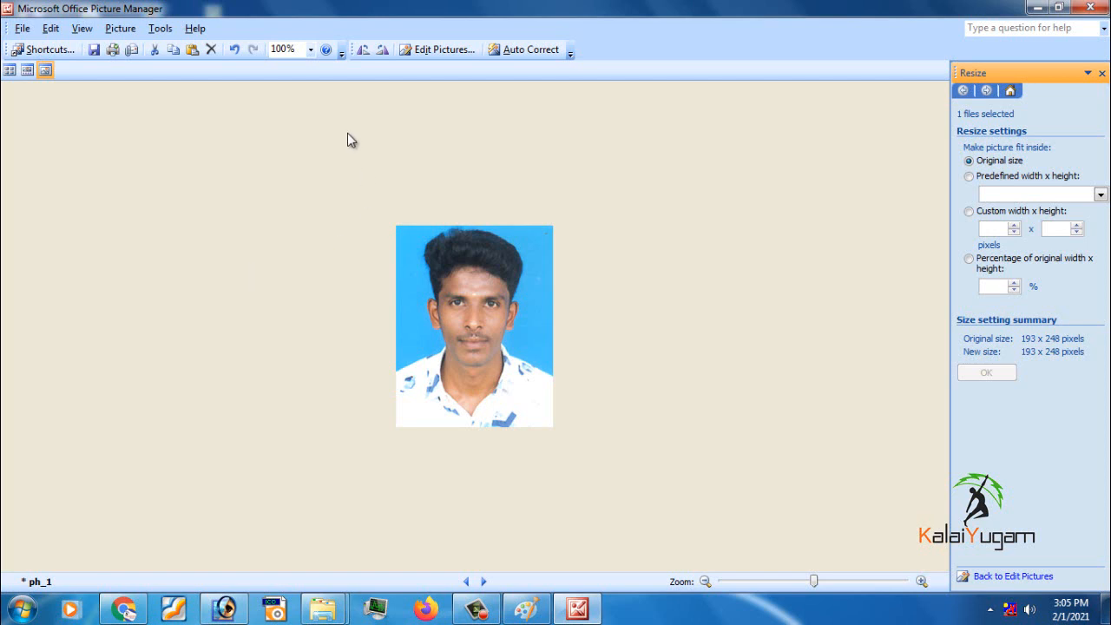
# Save a copy of the resized photo to the desktop as a JPEG file named ph_4
pyautogui.click(22, 28)
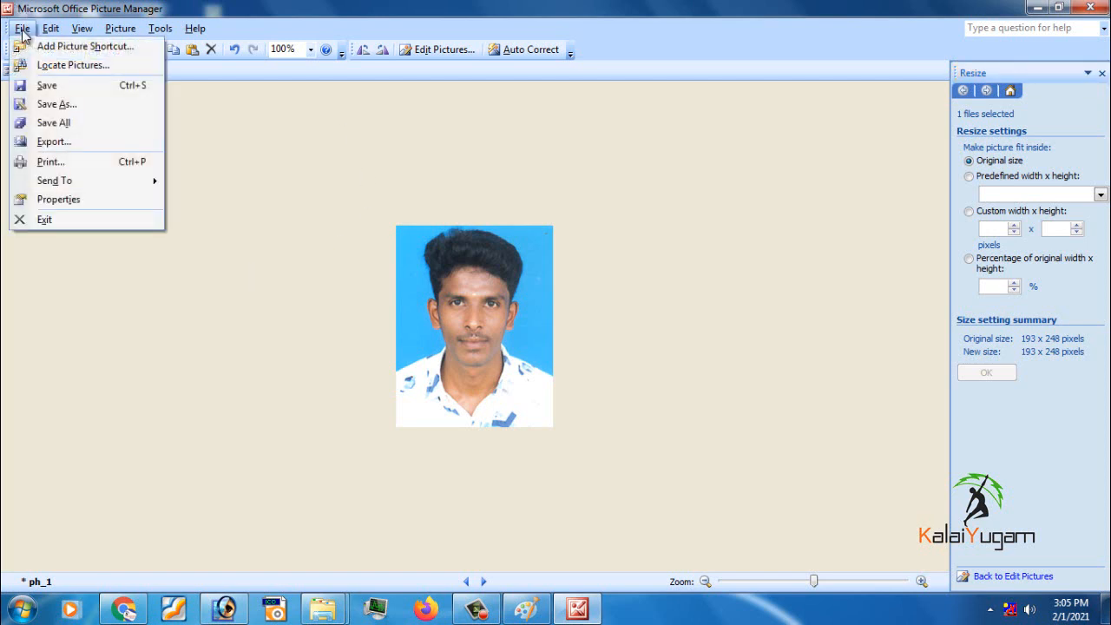
pyautogui.click(91, 104)
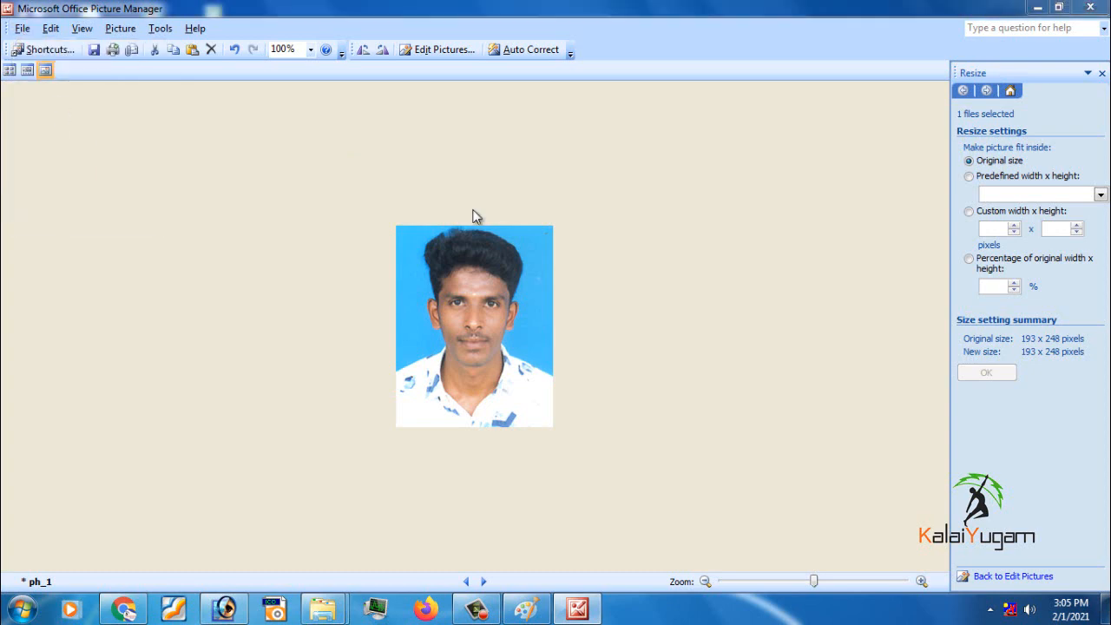
pyautogui.click(179, 324)
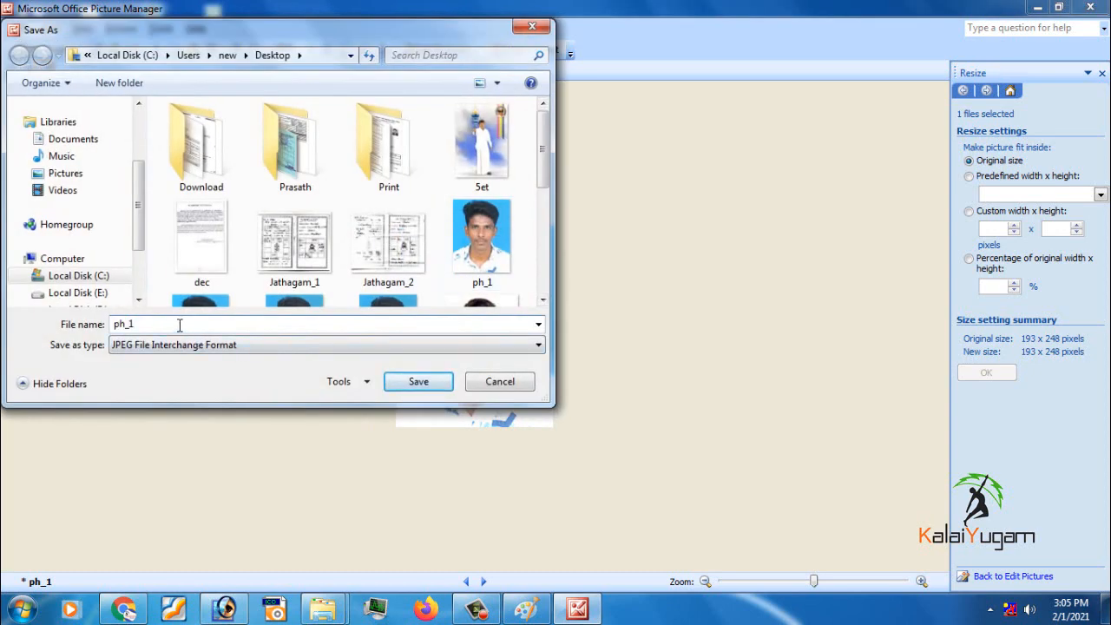
pyautogui.press('BackSpace')
pyautogui.write('4')
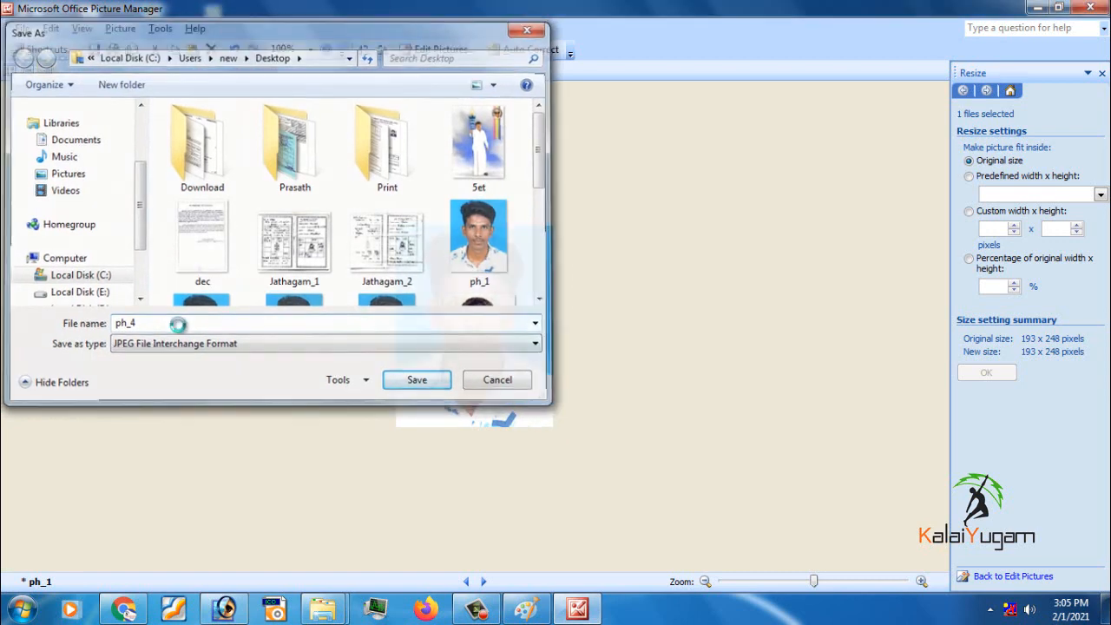
pyautogui.press('Return')
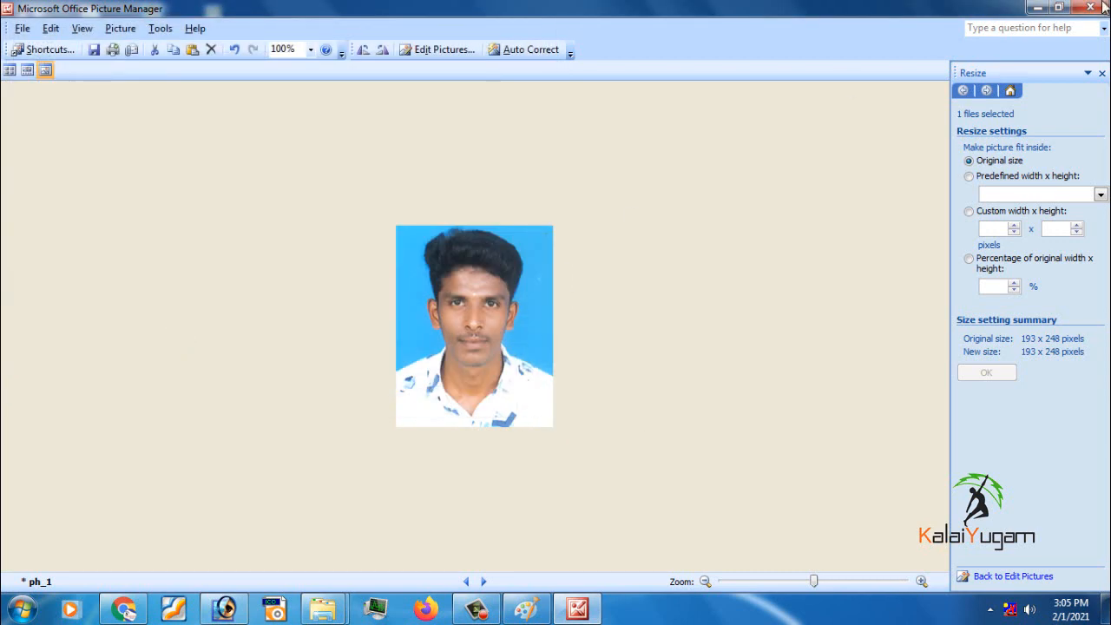
# Return to the desktop, check the file size of ph_4 in its properties and close them
pyautogui.click(1041, 7)
pyautogui.rightClick(216, 408)
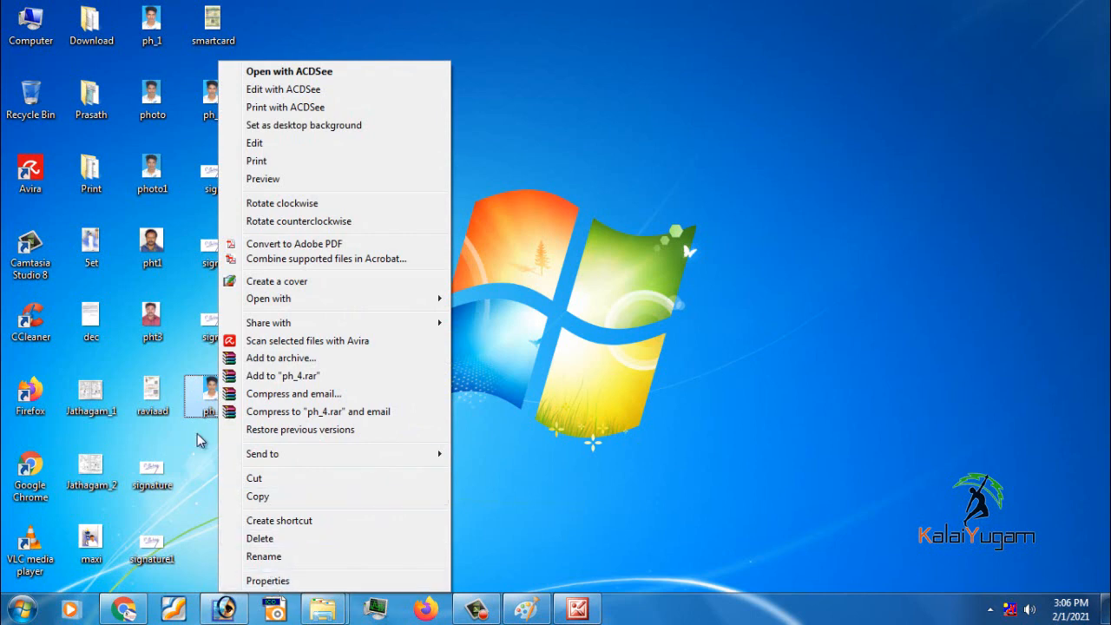
pyautogui.click(266, 581)
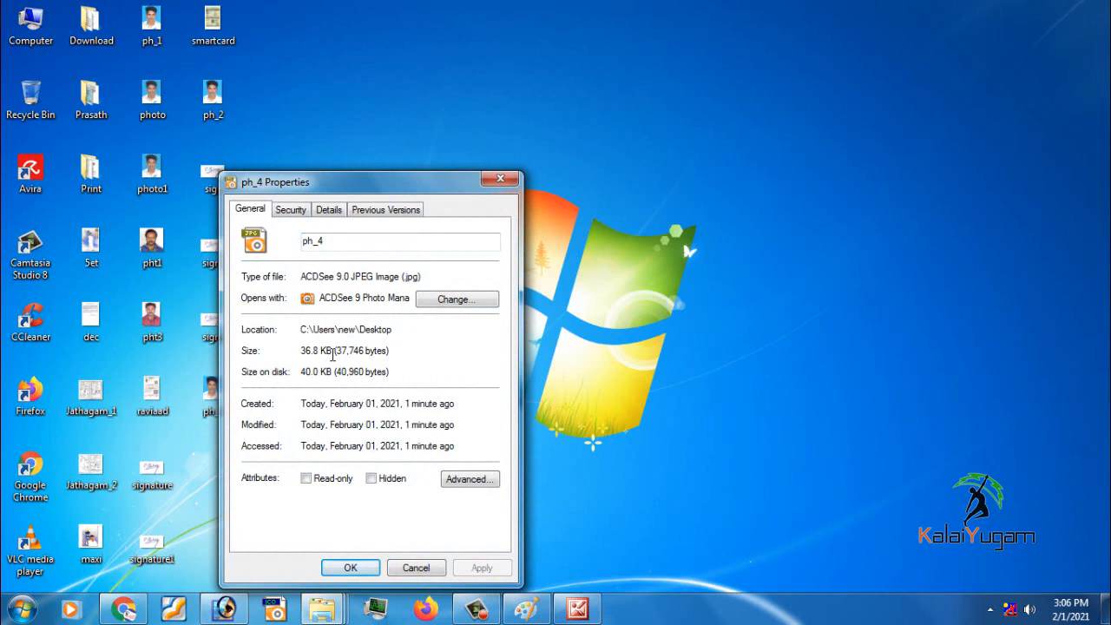
pyautogui.click(500, 179)
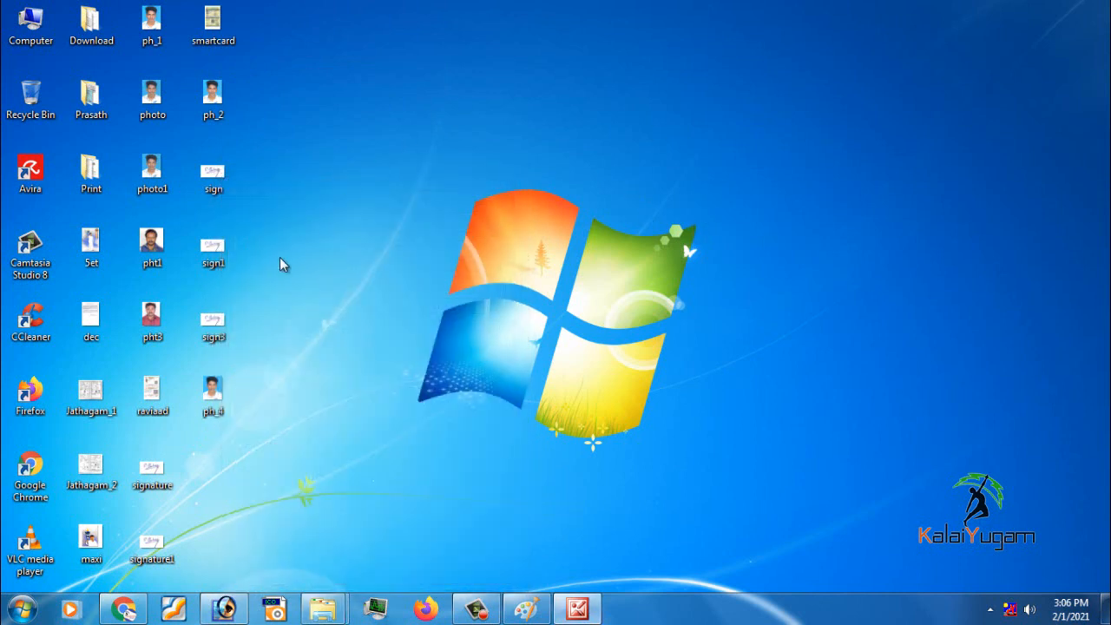
# Open sign1 in Microsoft Office Picture Manager, choose resizing by percentage of original width and height, and close the program without applying it
pyautogui.rightClick(215, 253)
pyautogui.moveTo(343, 300)
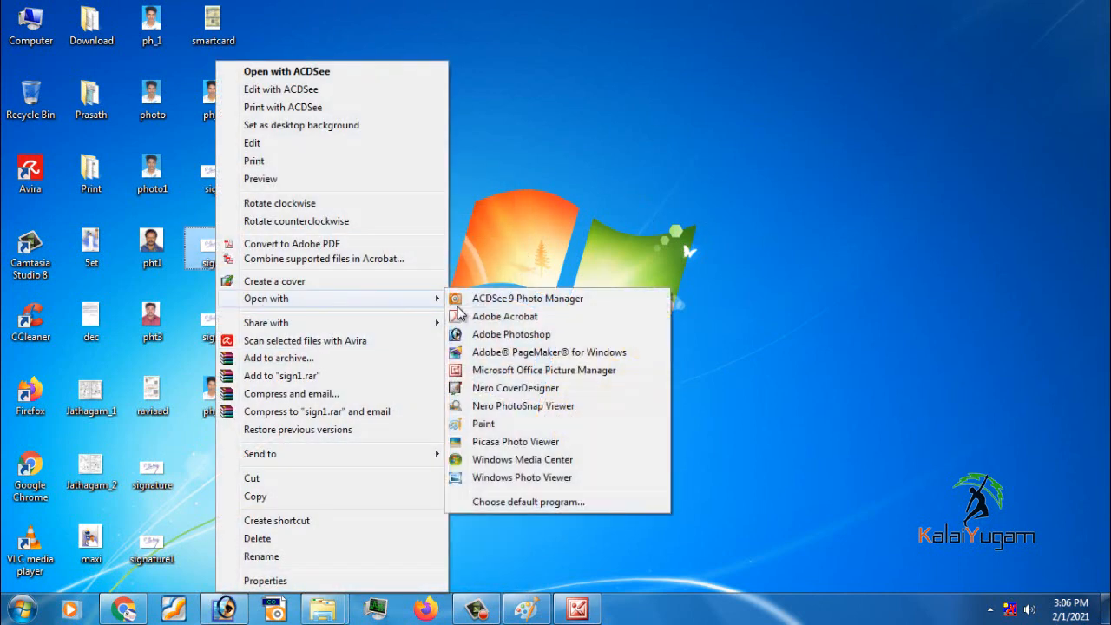
pyautogui.click(578, 379)
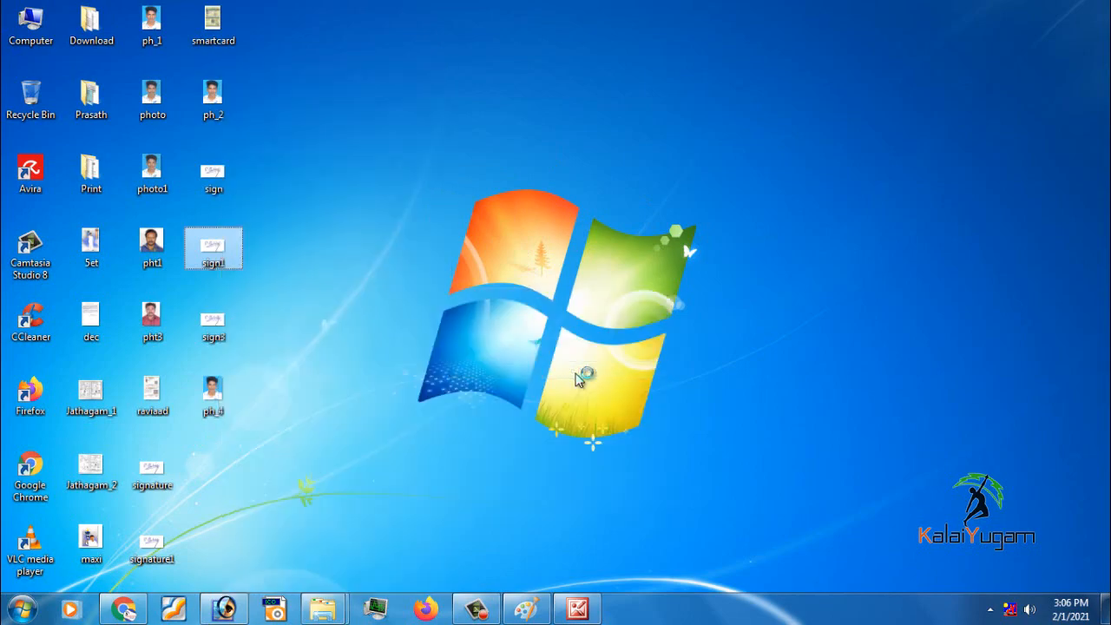
pyautogui.click(120, 29)
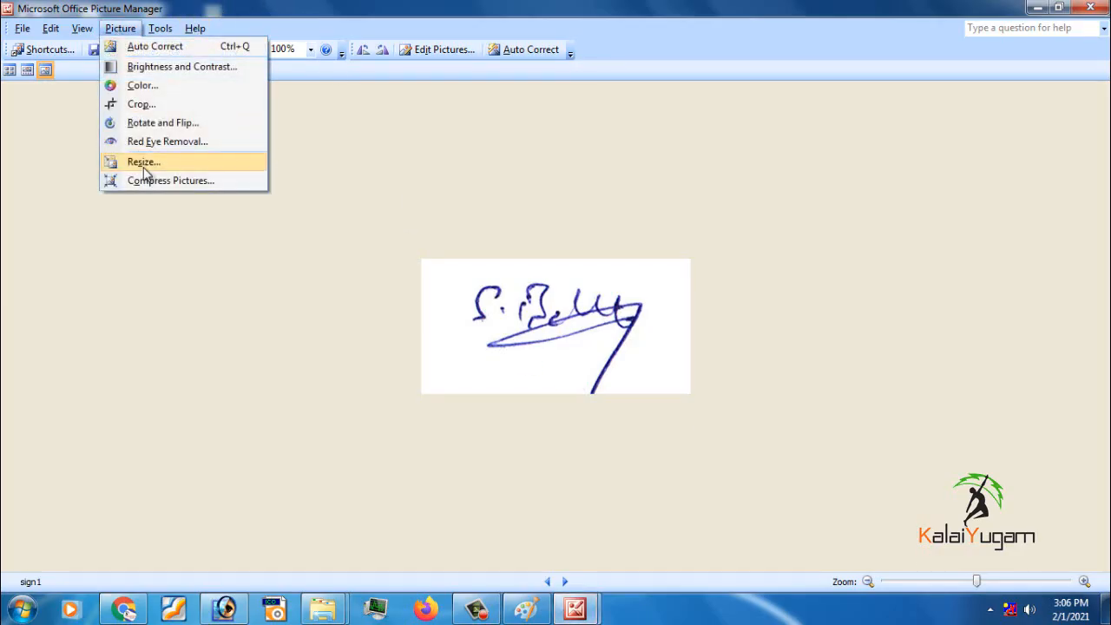
pyautogui.click(144, 163)
pyautogui.click(991, 268)
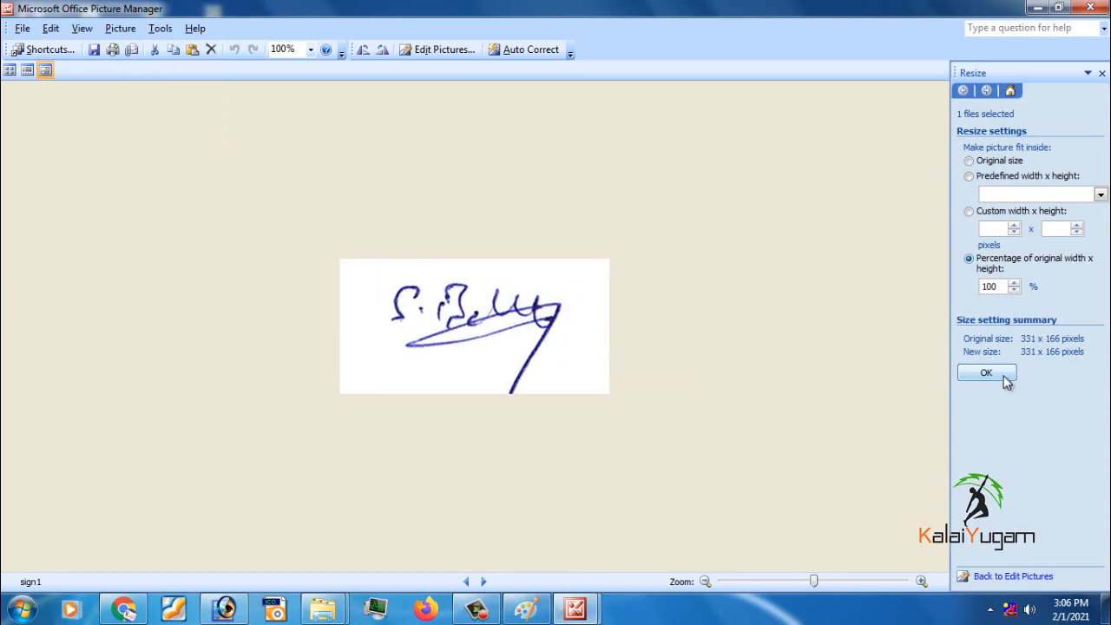
pyautogui.click(1087, 8)
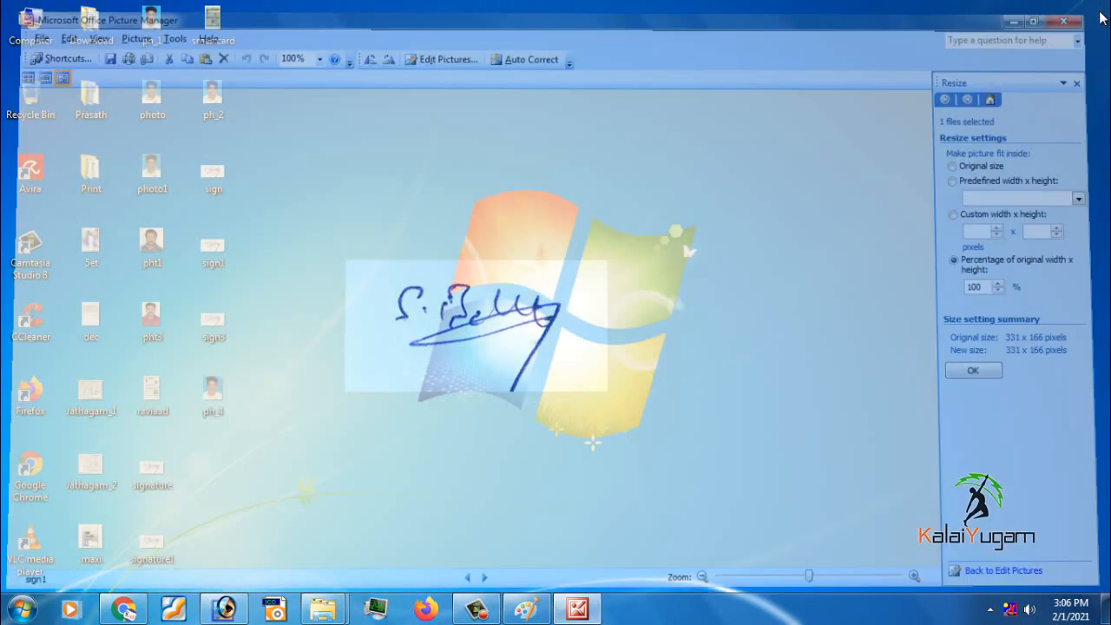
# Switch to Chrome to view the videos page of the KALAIYUGAM YouTube channel
pyautogui.click(126, 610)
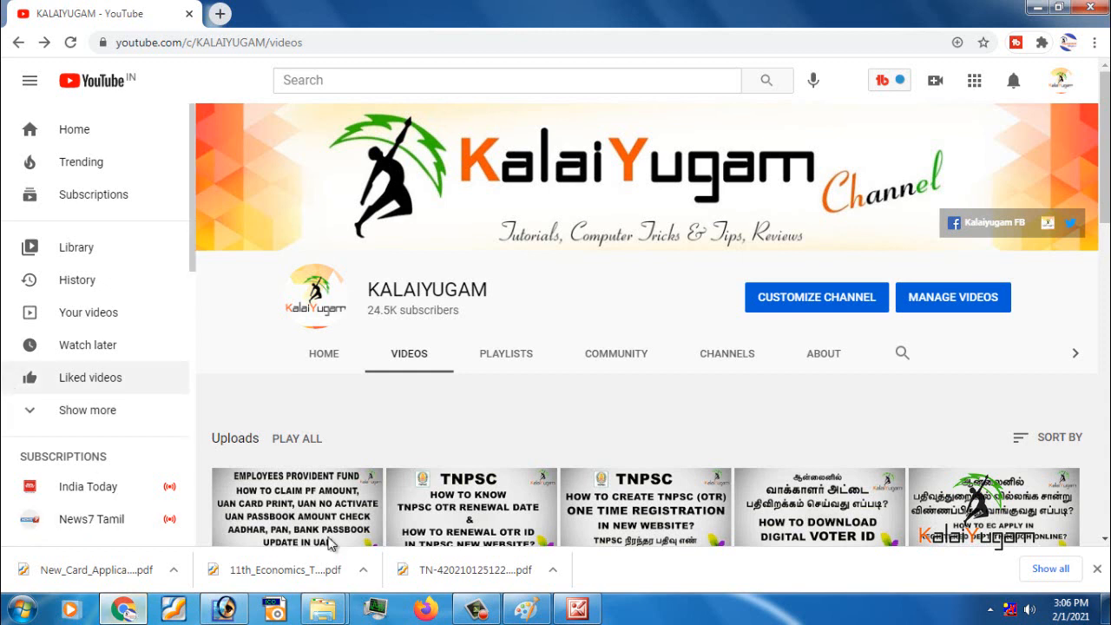
pyautogui.click(476, 608)
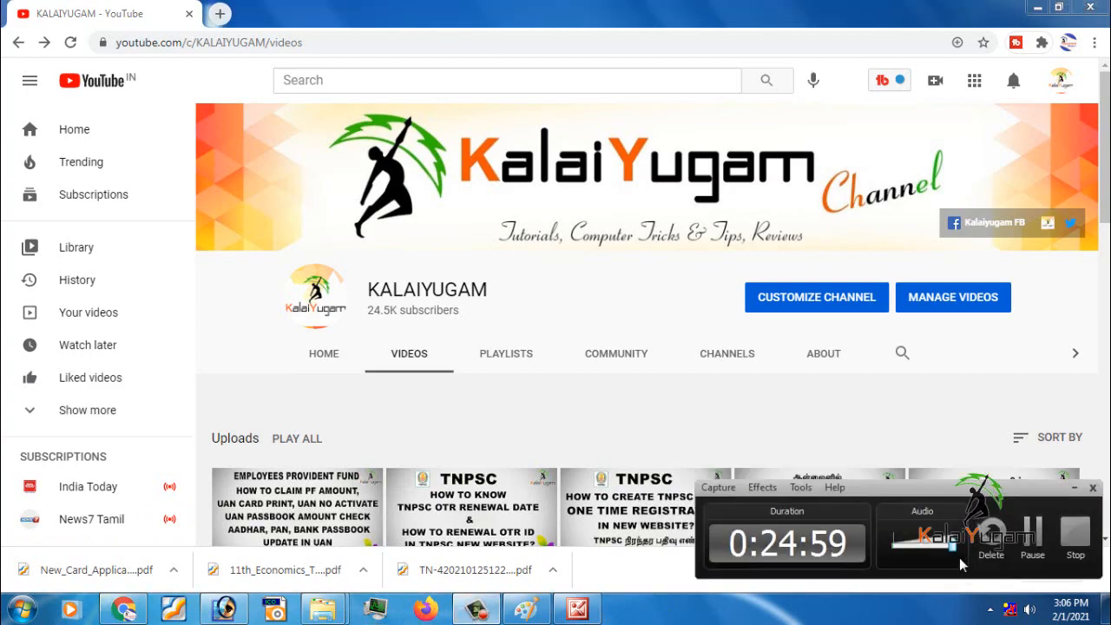